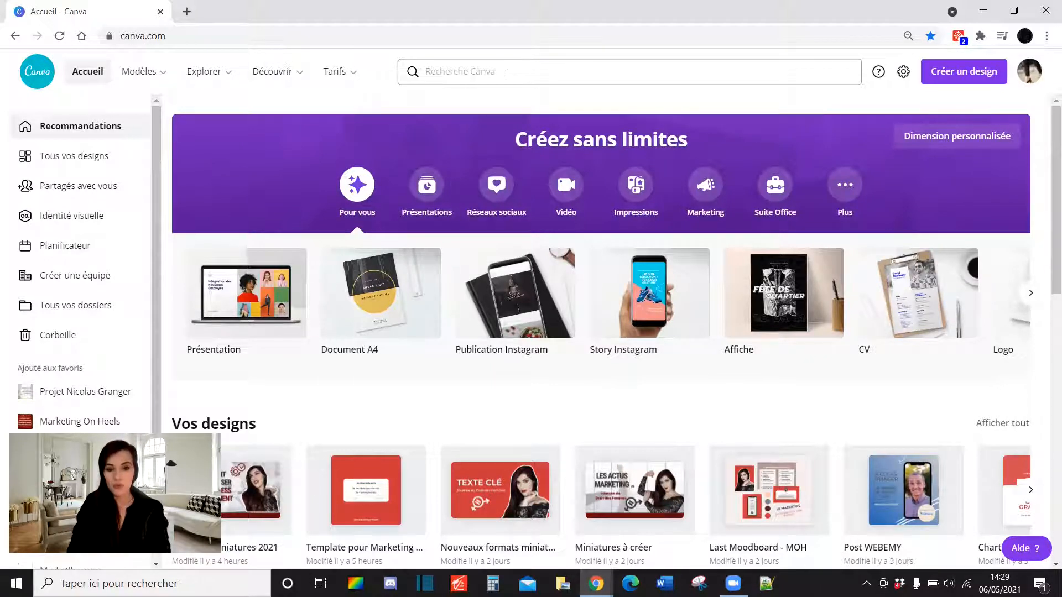
Step: Search Canva for "instagram" and open the Publication Instagram templates
left_click(507, 73)
type("instargram")
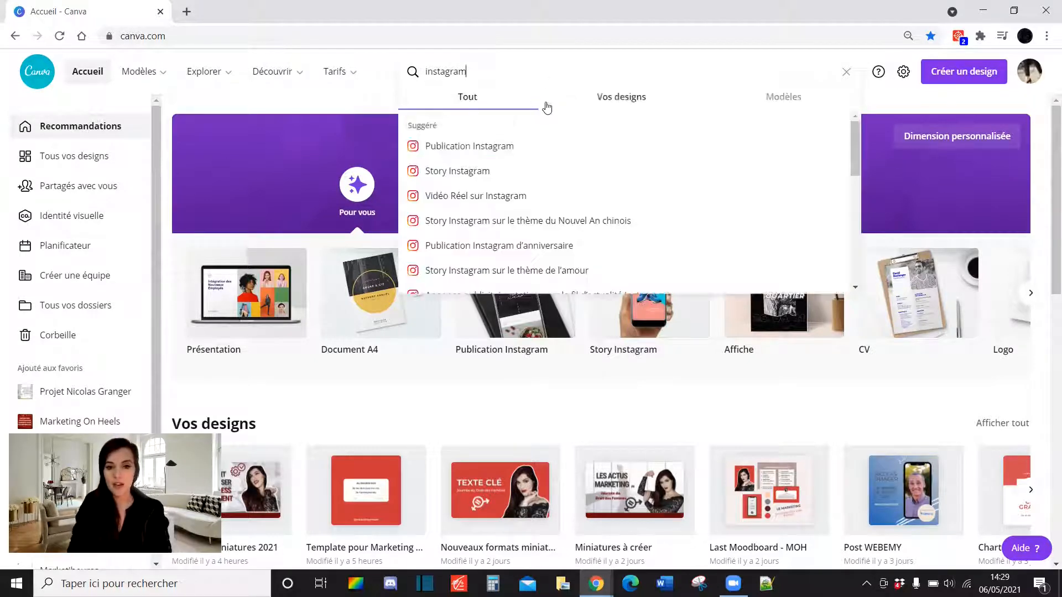
left_click(476, 148)
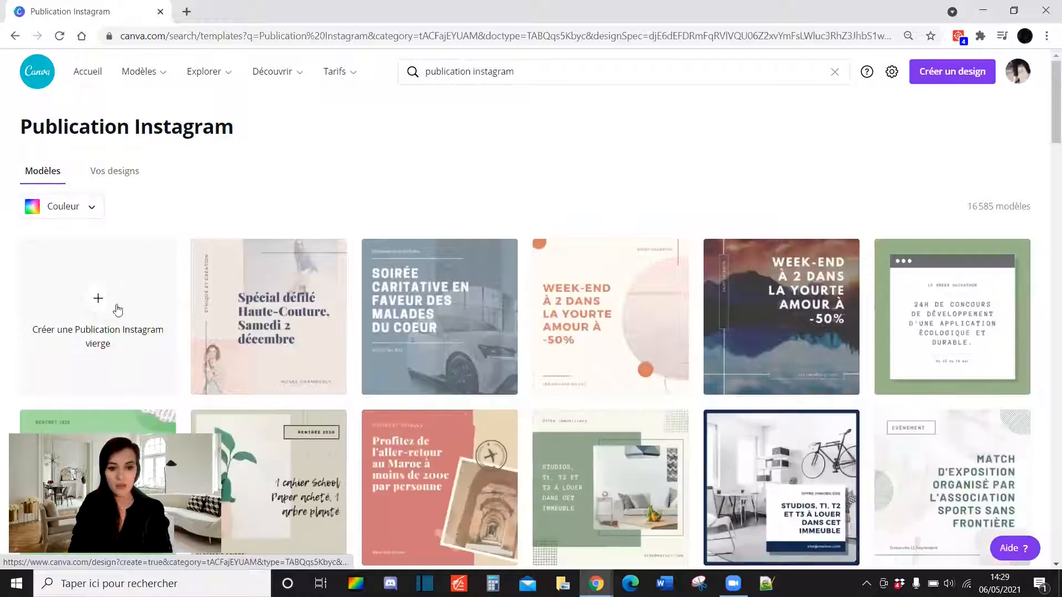
Step: Browse the Publication Instagram templates for a suitable design
scroll(590, 266, "down", 8)
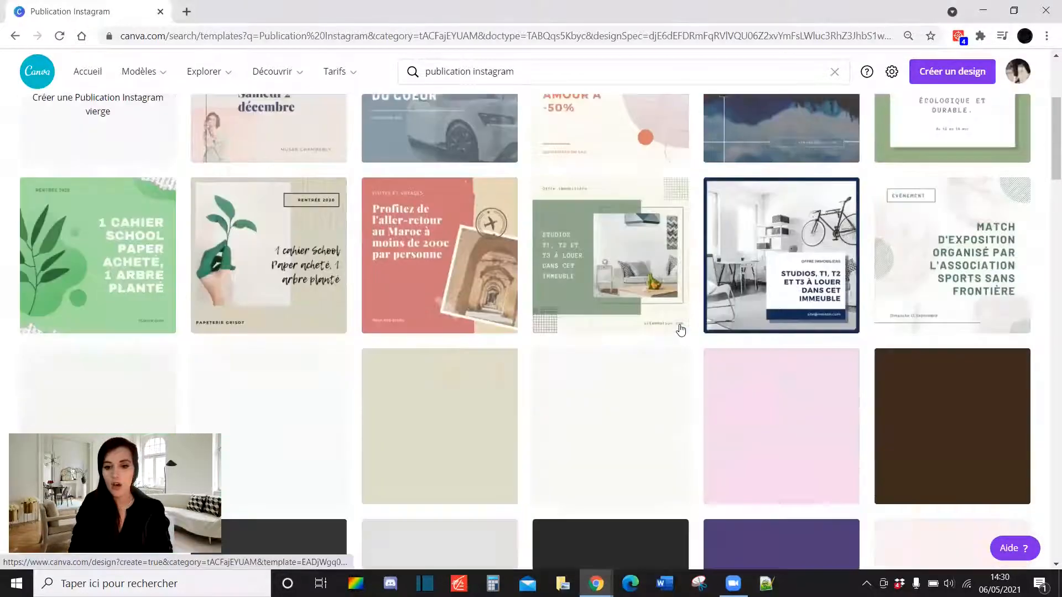
scroll(589, 266, "down", 10)
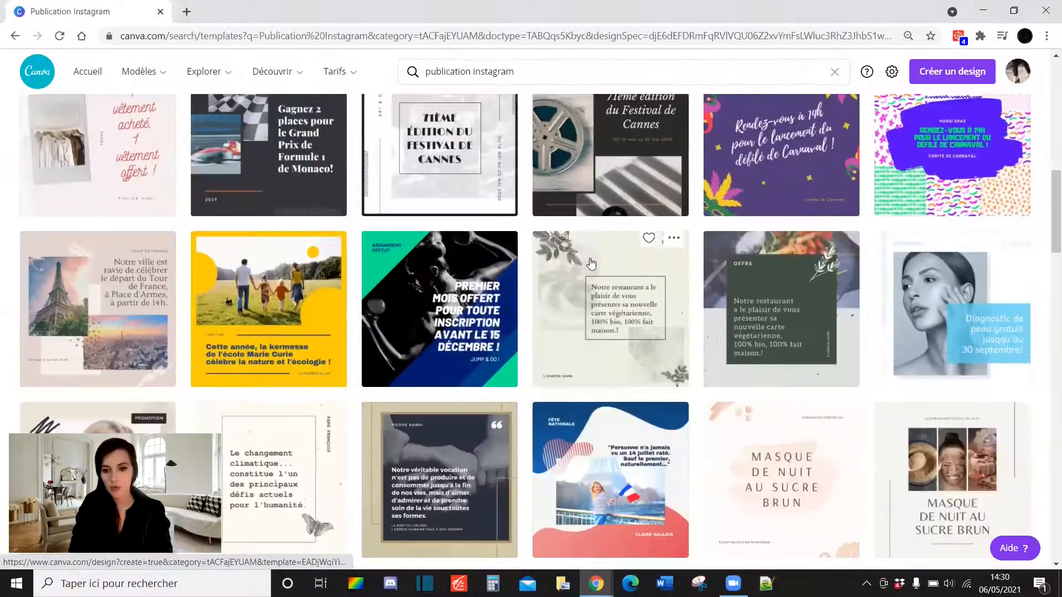
scroll(579, 260, "down", 9)
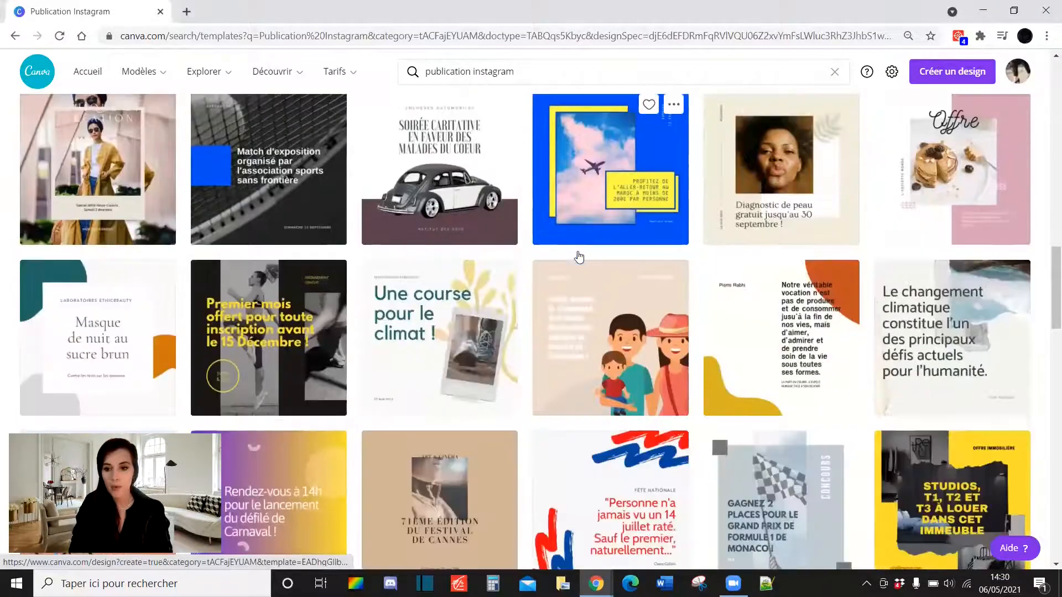
scroll(591, 238, "down", 7)
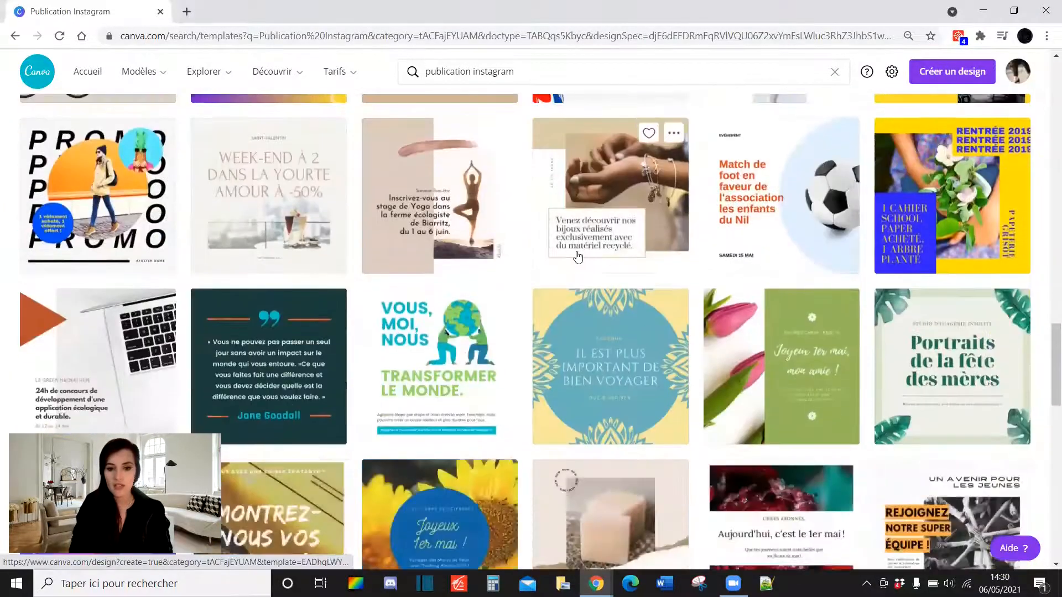
scroll(566, 261, "down", 7)
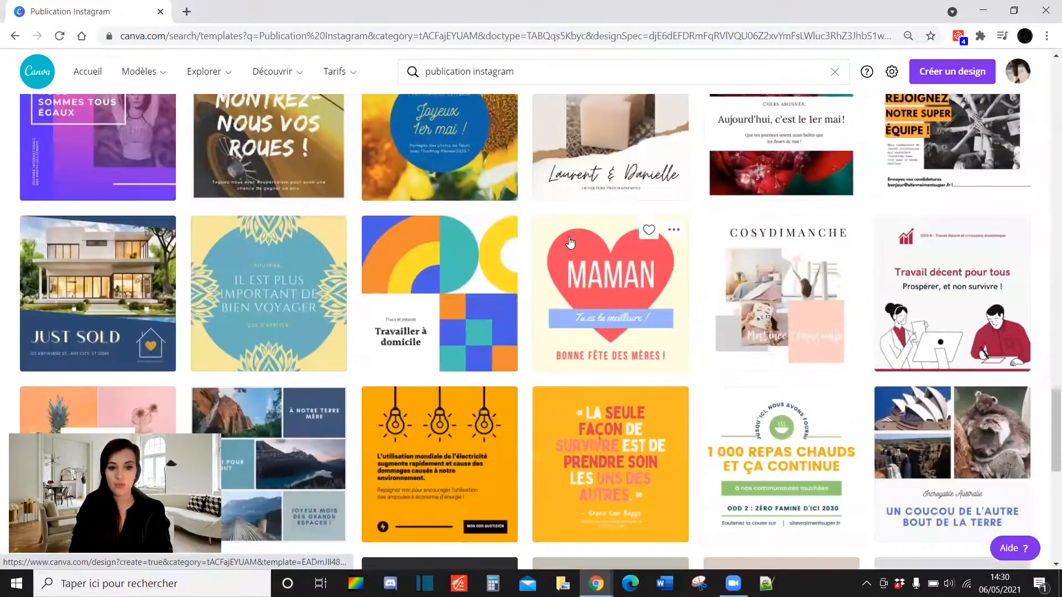
scroll(557, 248, "down", 5)
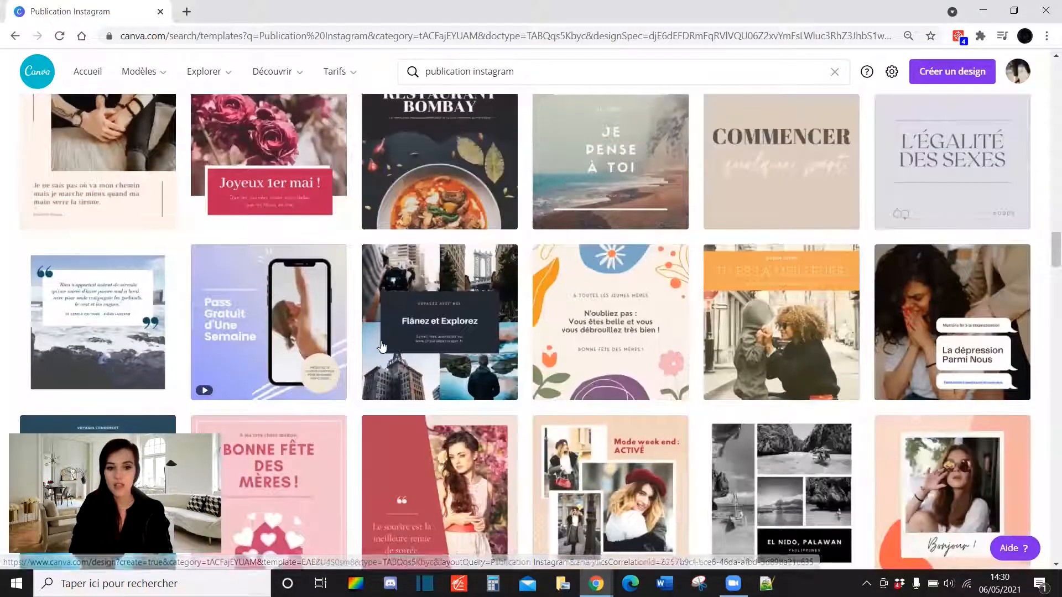
scroll(362, 329, "down", 4)
scroll(309, 346, "down", 5)
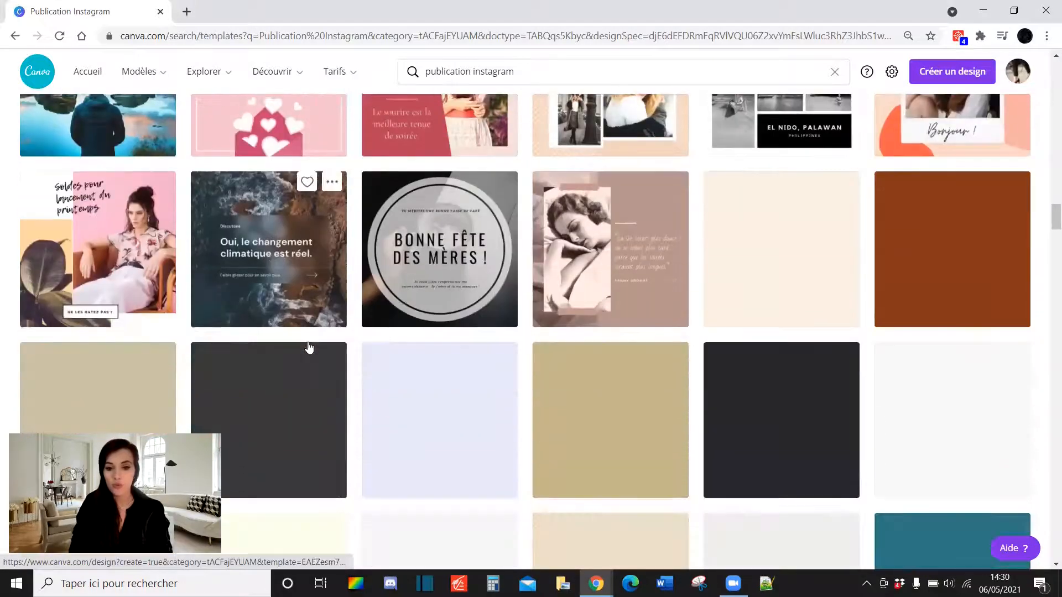
scroll(308, 347, "down", 5)
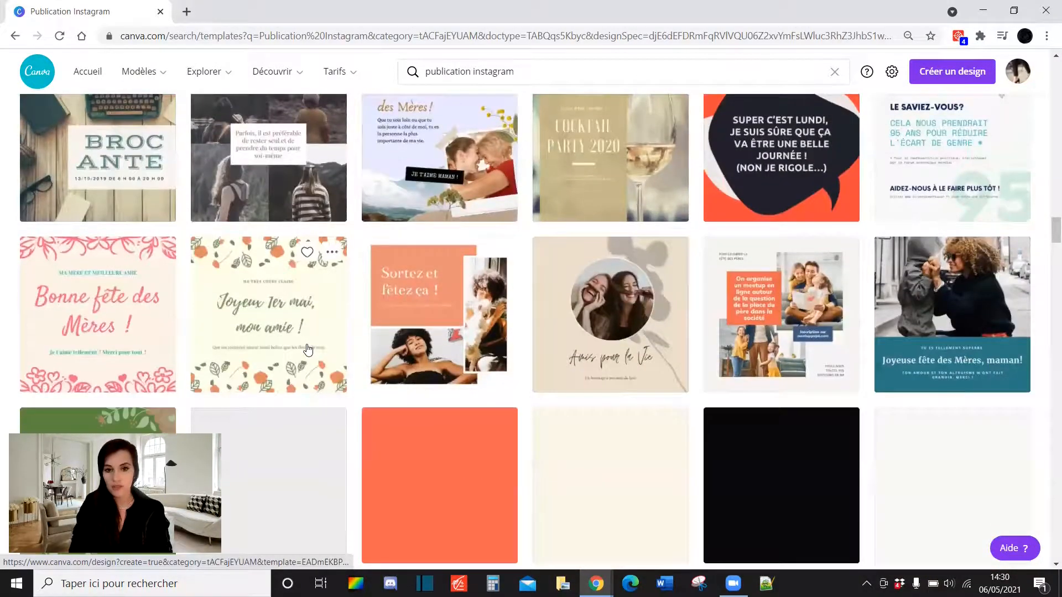
scroll(152, 298, "up", 3)
scroll(354, 332, "down", 12)
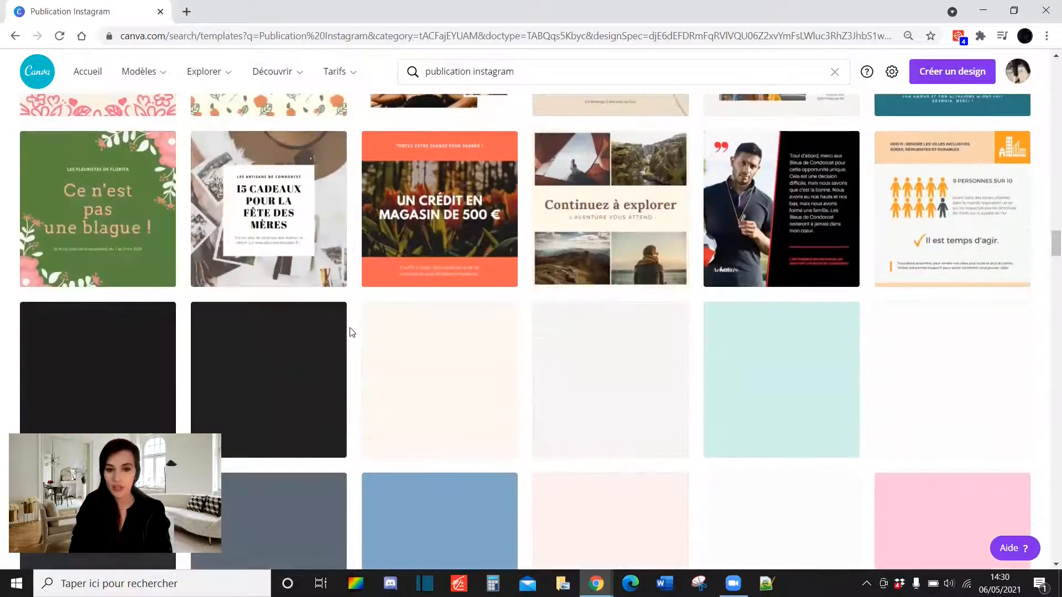
scroll(381, 341, "down", 1)
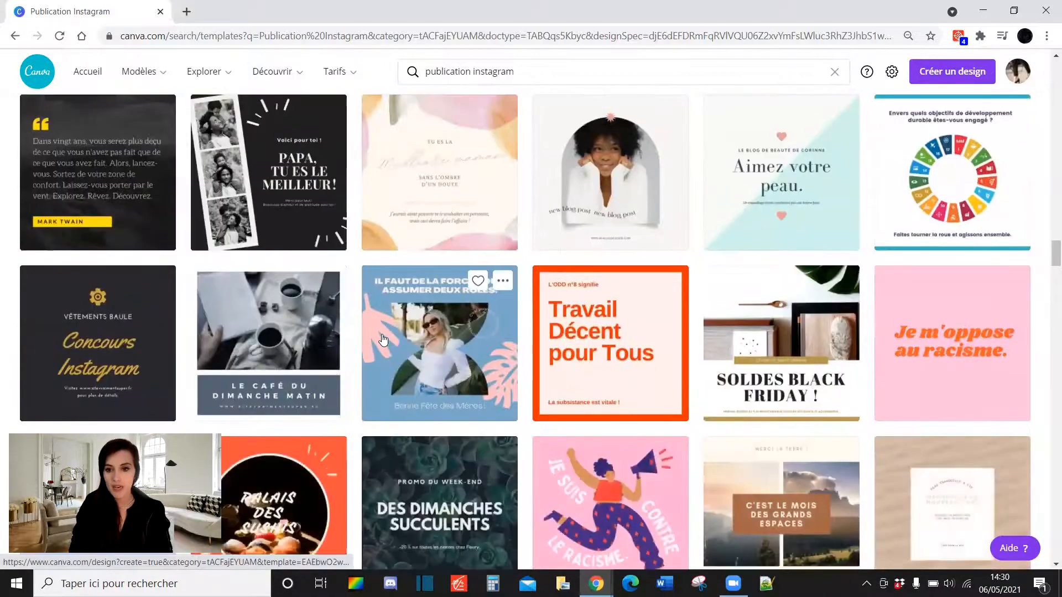
Step: Open the mint "Aimez votre peau." template and rename the design "Publication Instagram du 07.05"
left_click(759, 187)
left_click(726, 67)
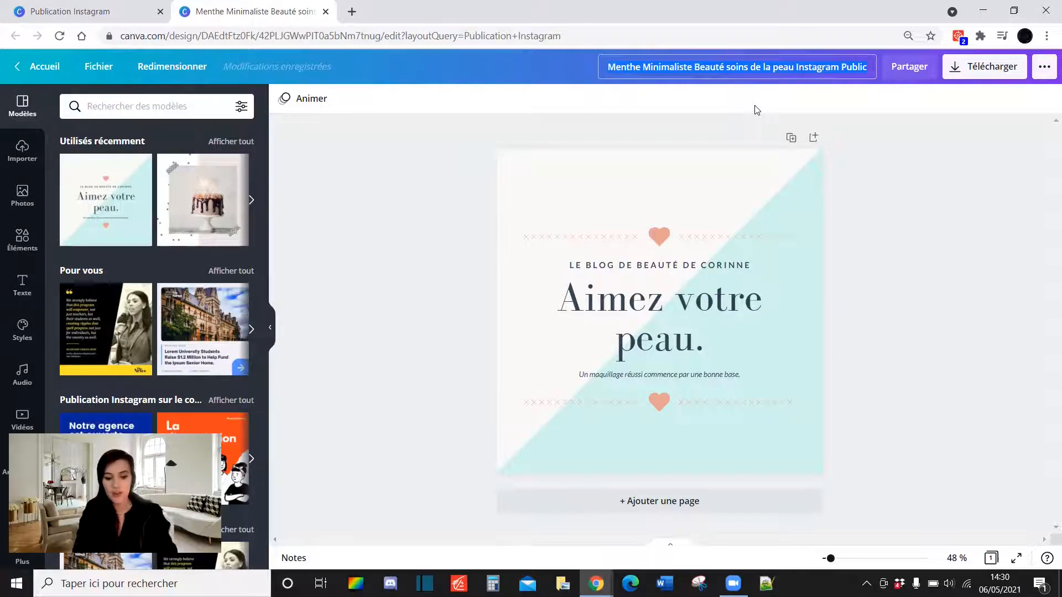
type("Publication Instagram du 07.05")
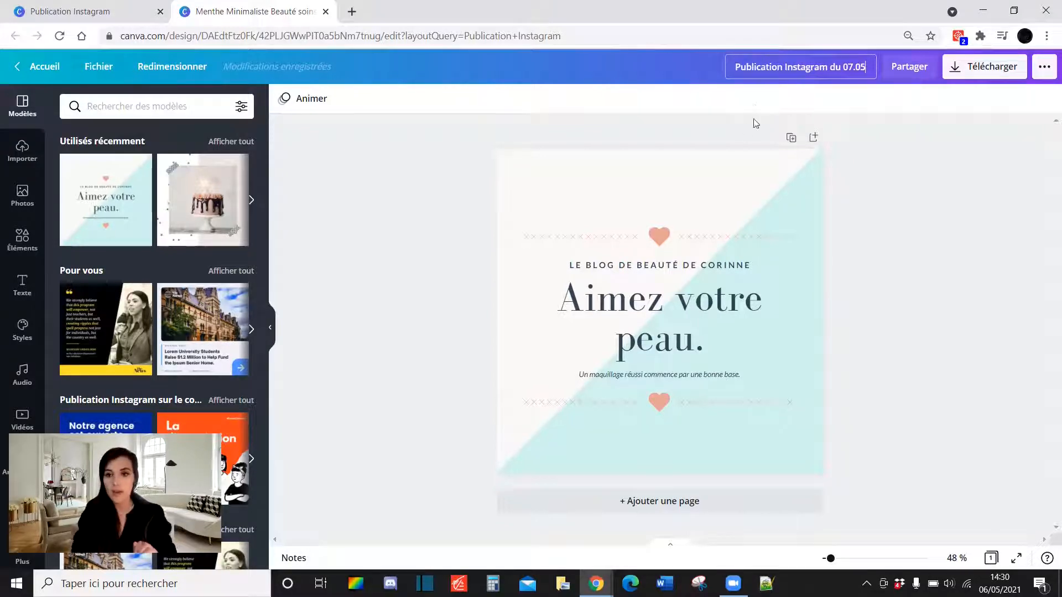
key("Return")
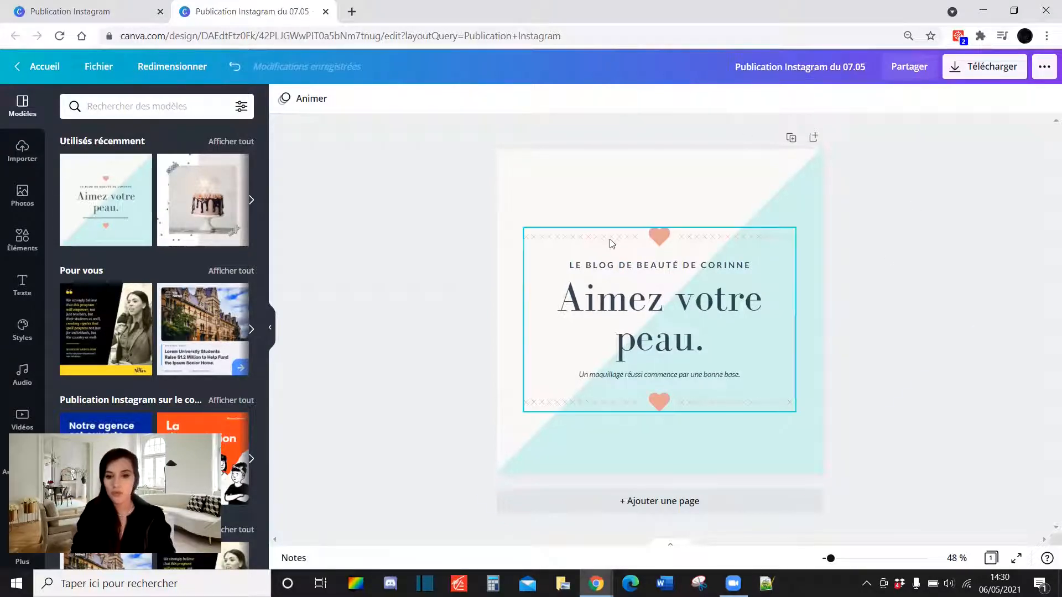
left_click(653, 326)
double_click(643, 319)
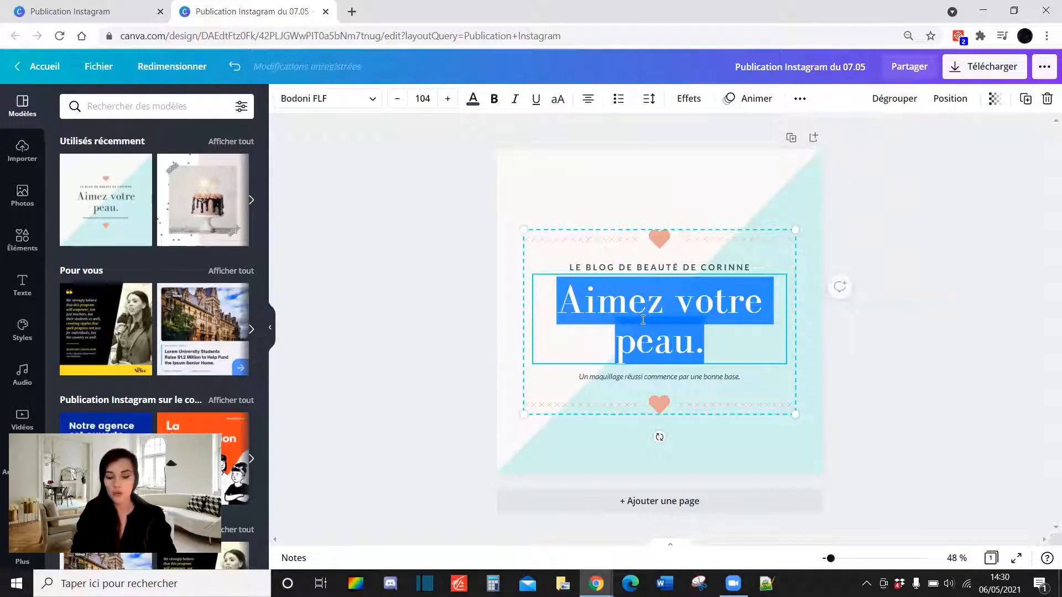
type("Aimez votre stratégie marketing")
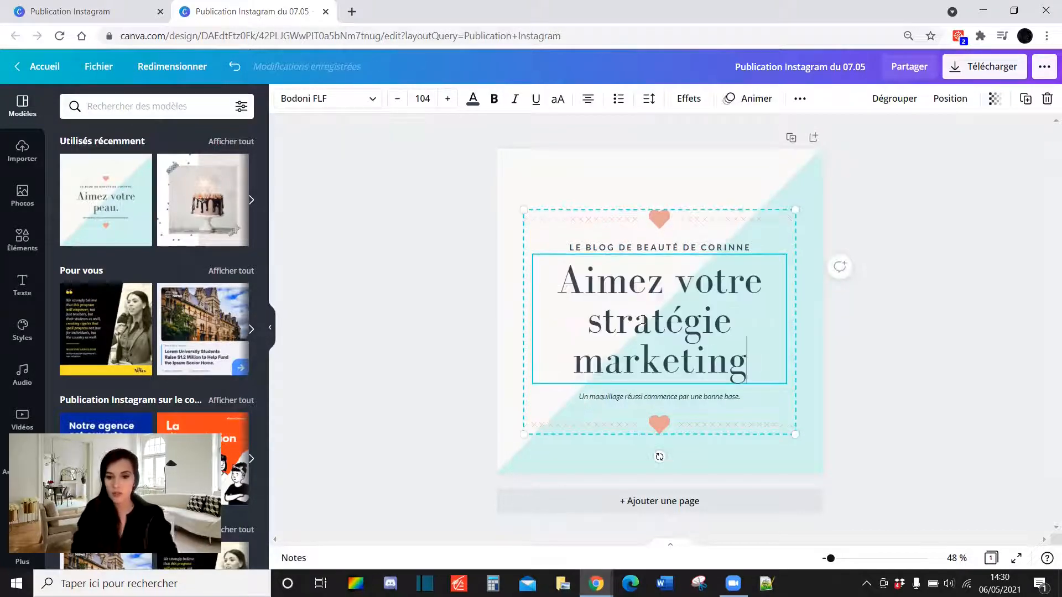
double_click(668, 394)
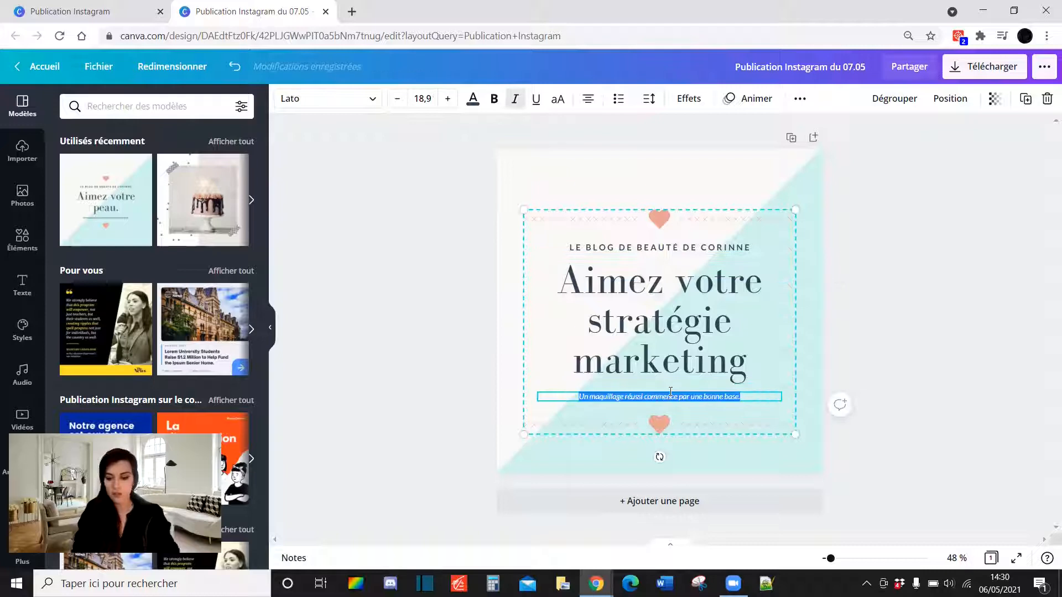
type("www.marketingonheels.com")
left_click(829, 223)
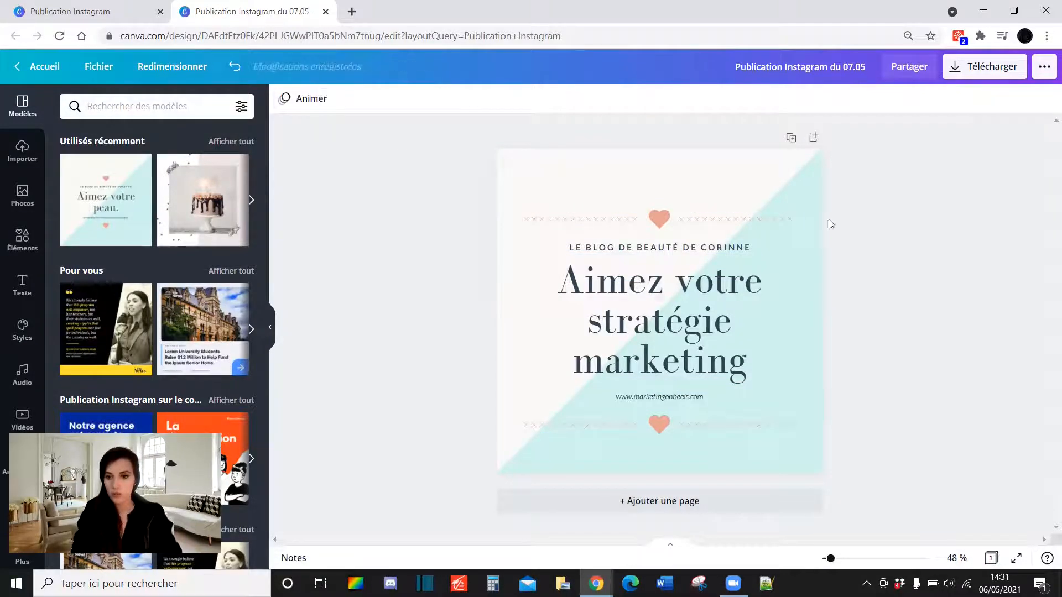
Step: Try the brand red on the mint diagonal background shape
left_click(829, 224)
left_click(284, 99)
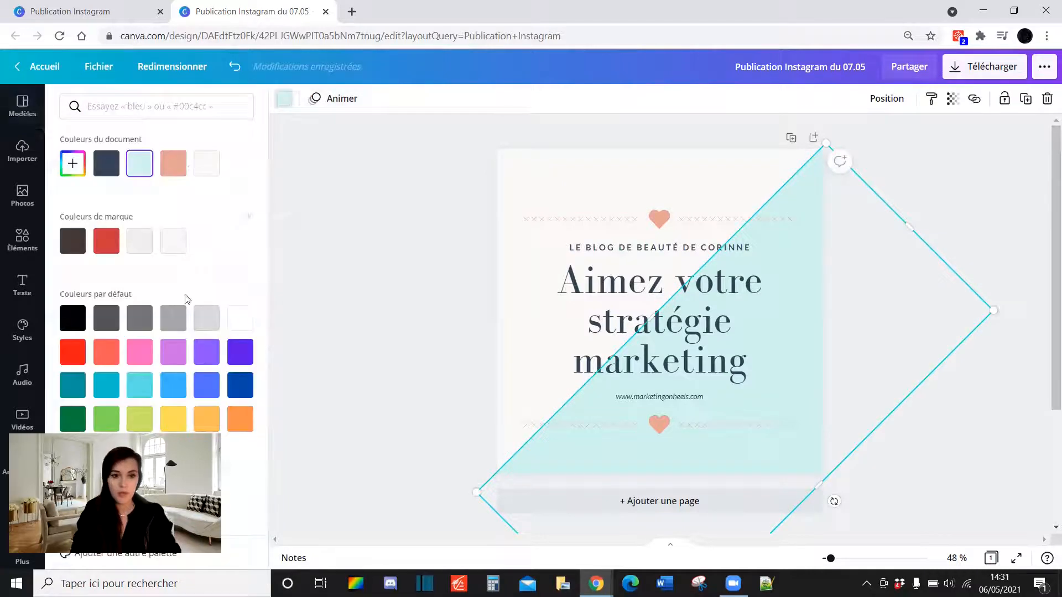
left_click(103, 242)
left_click(378, 196)
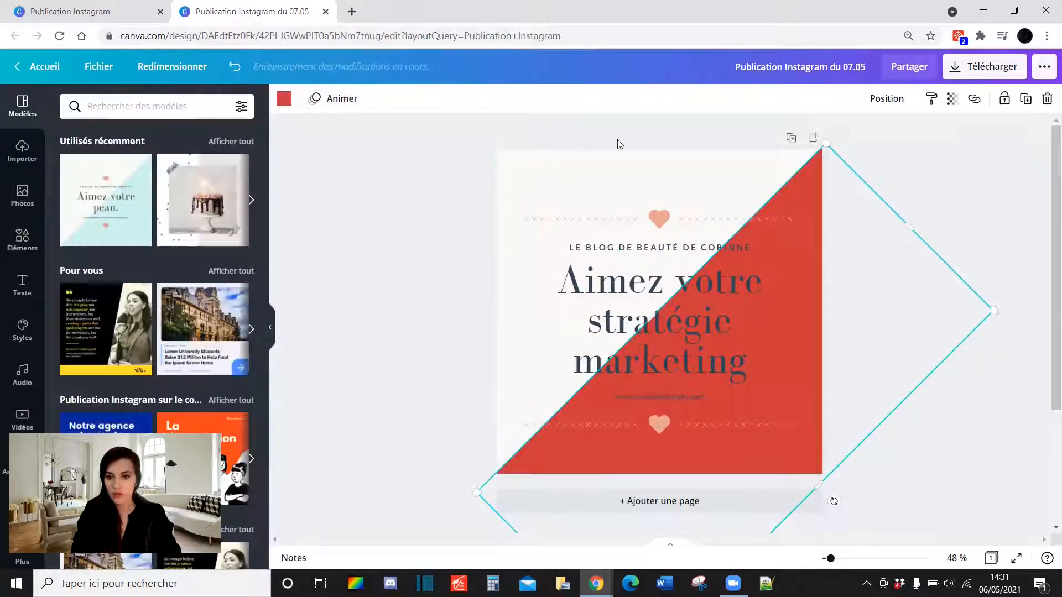
Step: Recolour the diagonal background shape with the salmon document colour
left_click(285, 98)
left_click(173, 163)
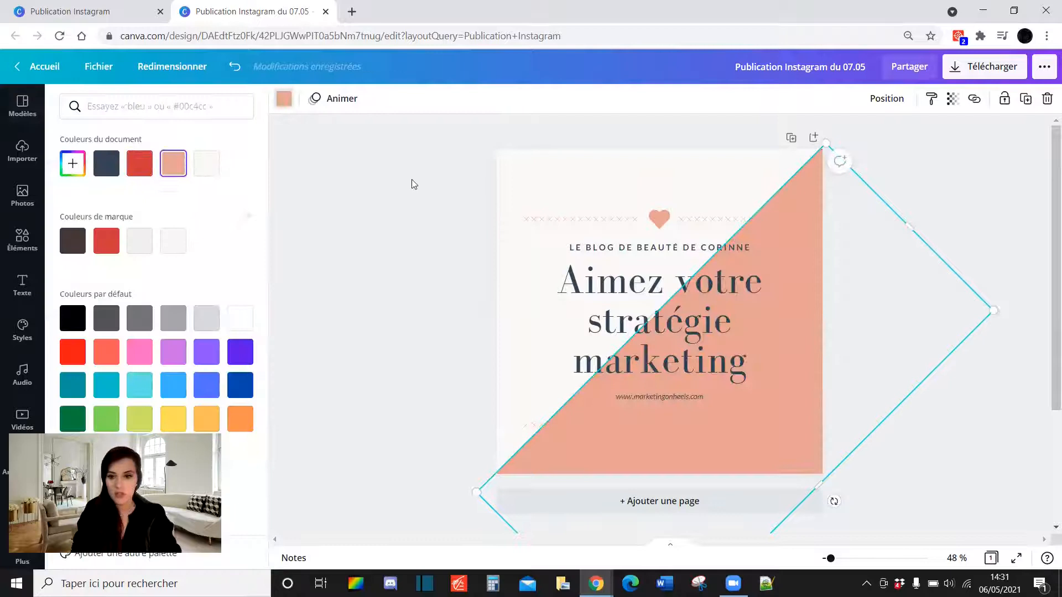
left_click(411, 180)
Step: Recolour the heart above the headline and the rows of small crosses in the brand red
left_click(528, 217)
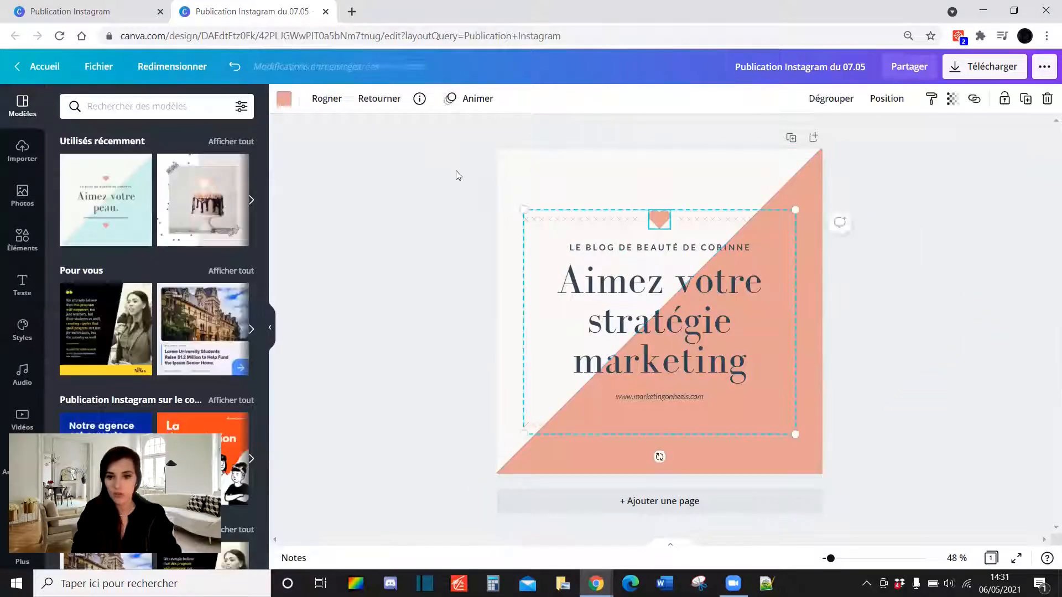
left_click(284, 98)
left_click(105, 241)
left_click(462, 202)
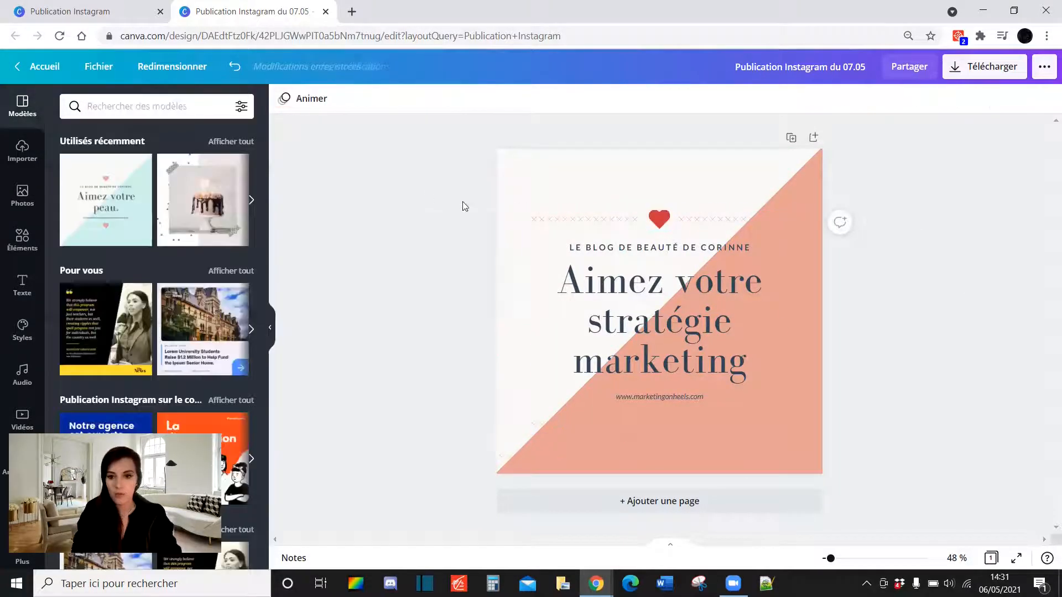
left_click(607, 228)
left_click(284, 98)
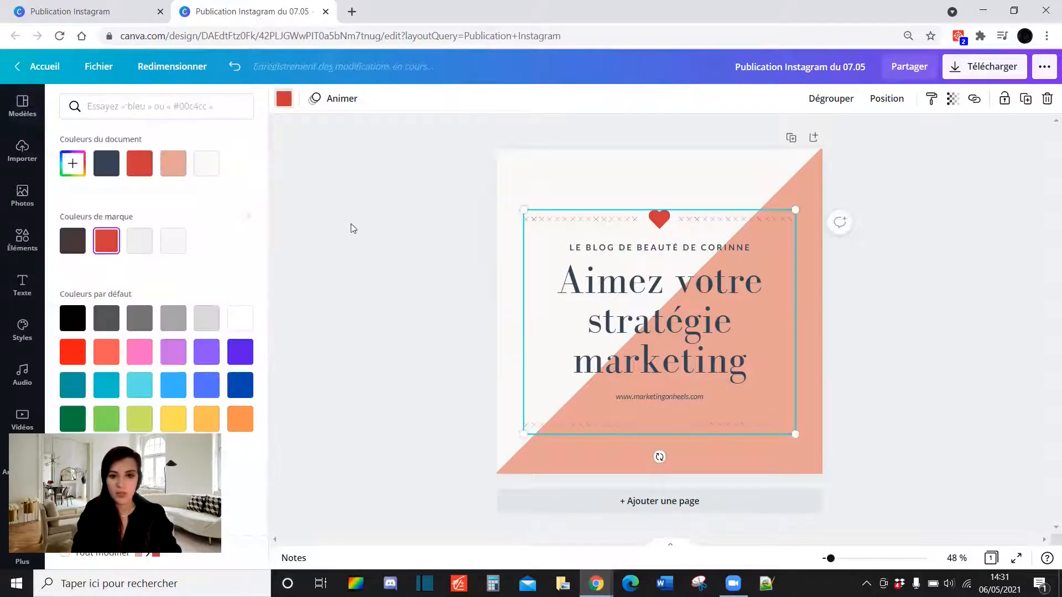
left_click(523, 327)
Step: Change the website line's font to Montserrat Classic
left_click(651, 396)
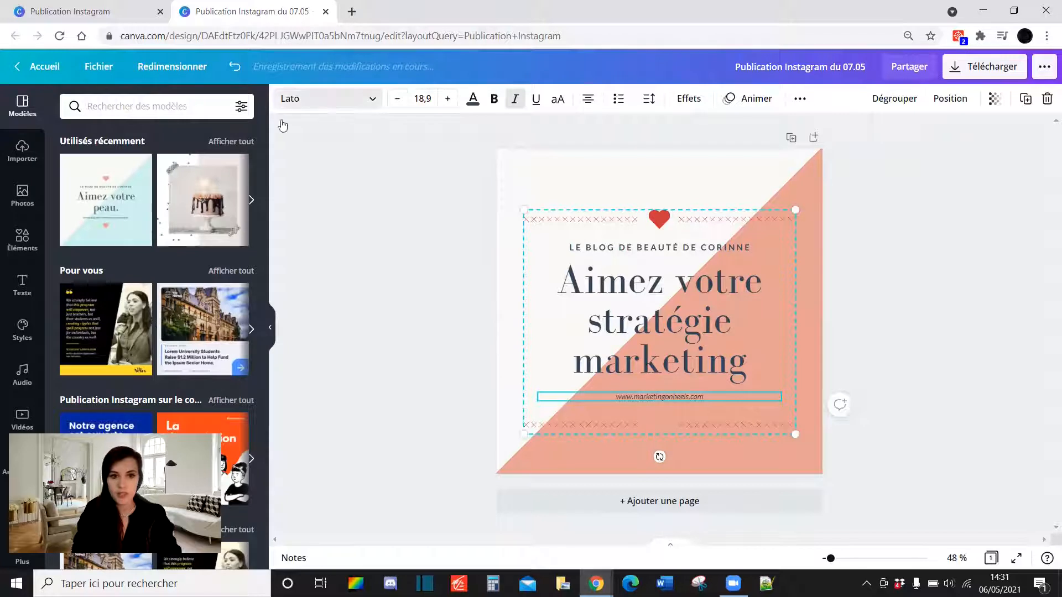
left_click(145, 108)
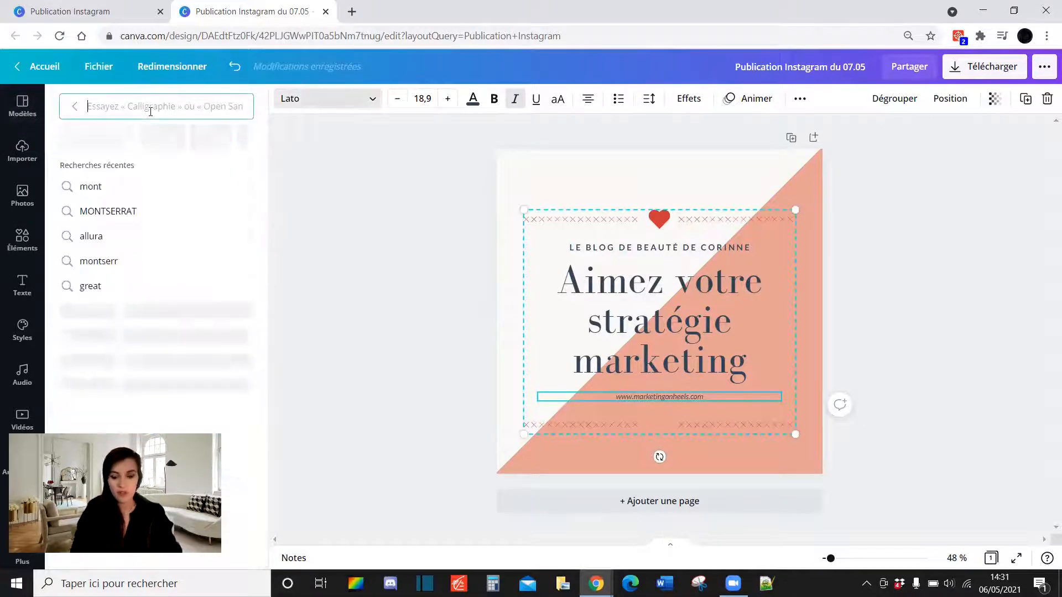
type("montserrat")
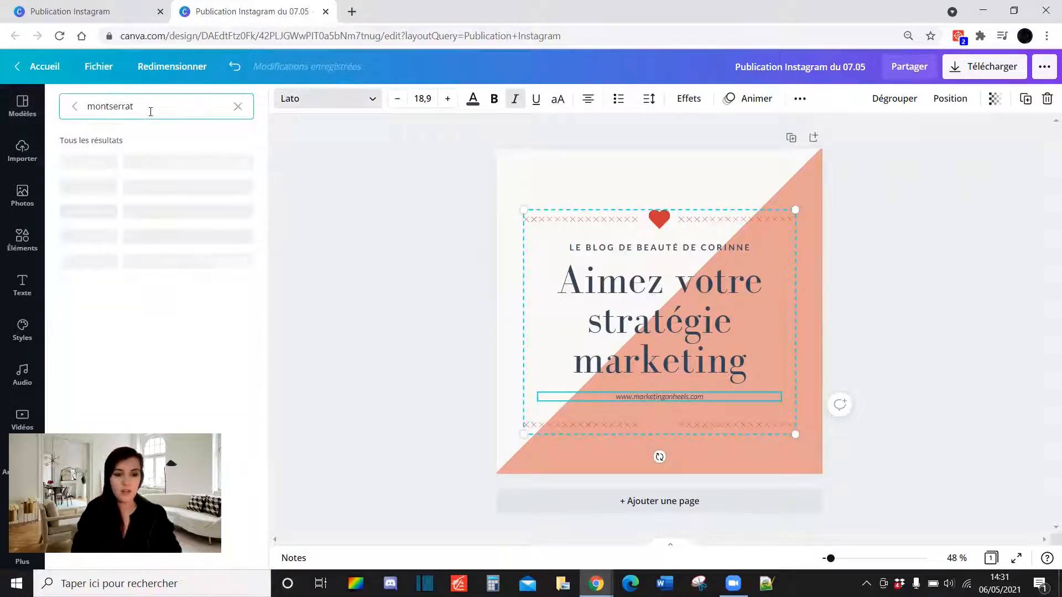
left_click(151, 198)
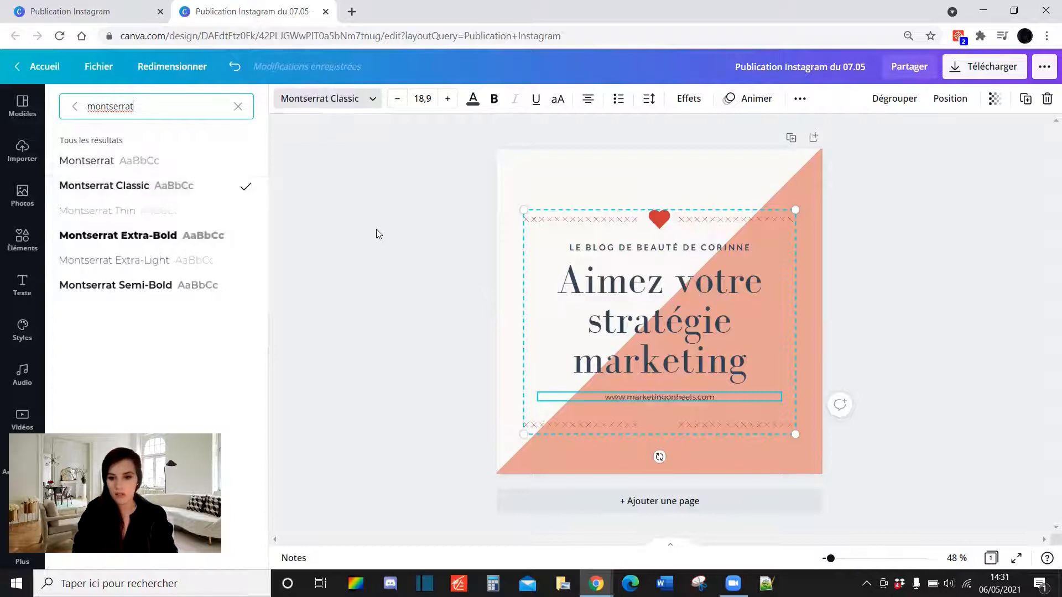
left_click(422, 187)
Step: Change the headline's font to Montserrat Classic
left_click(608, 310)
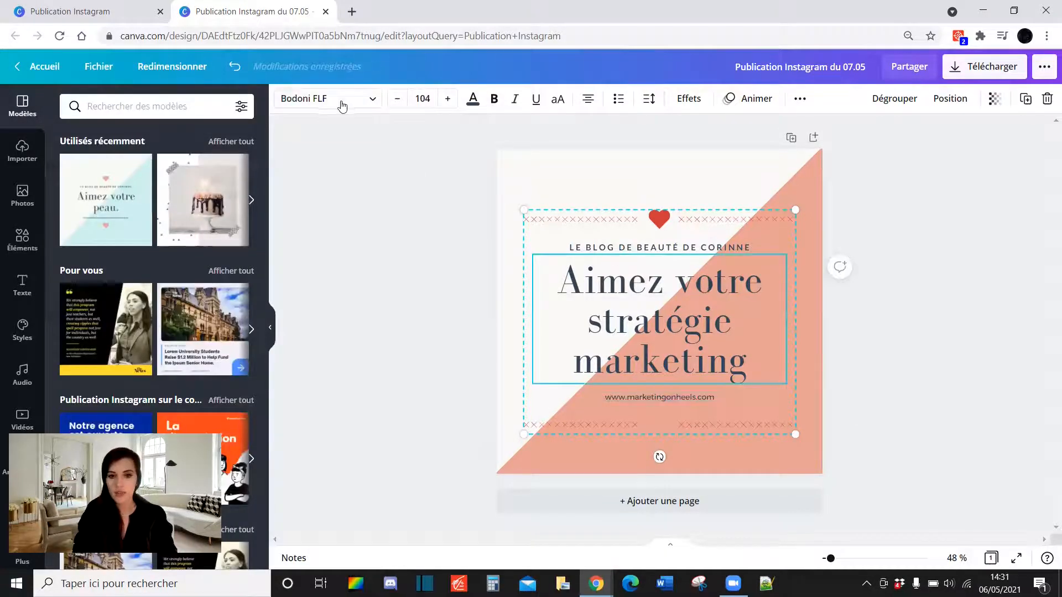
left_click(339, 104)
left_click(115, 186)
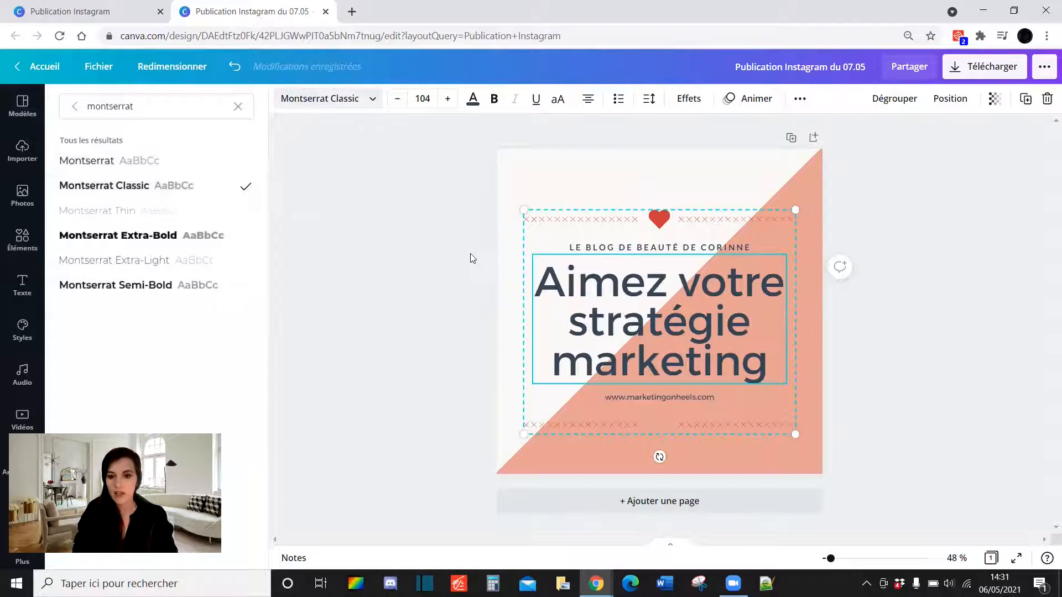
Step: Recolour the entire headline text in the dark brown brand colour
double_click(576, 282)
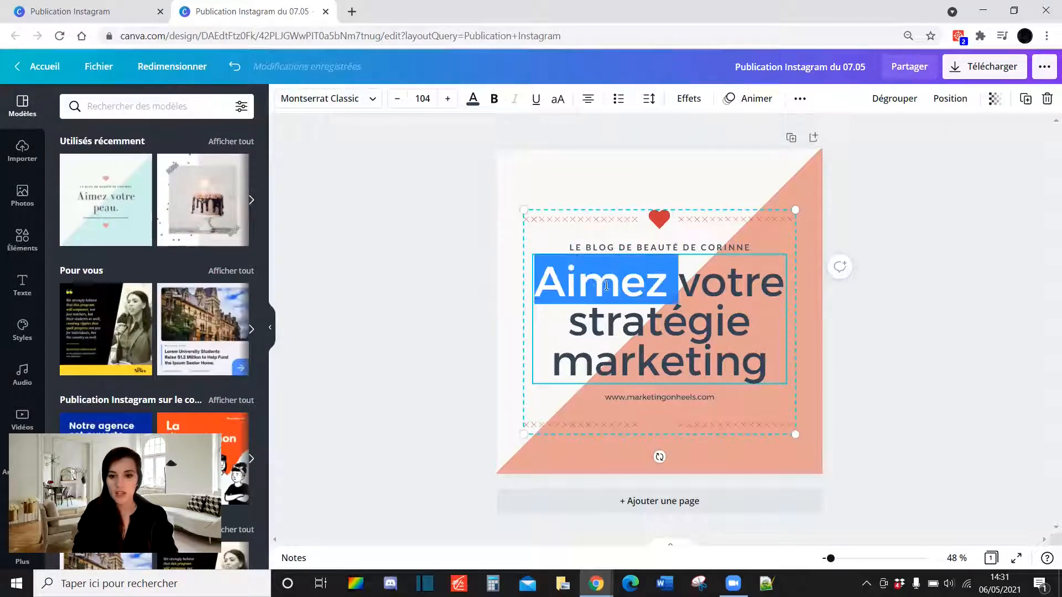
double_click(658, 316)
triple_click(648, 266)
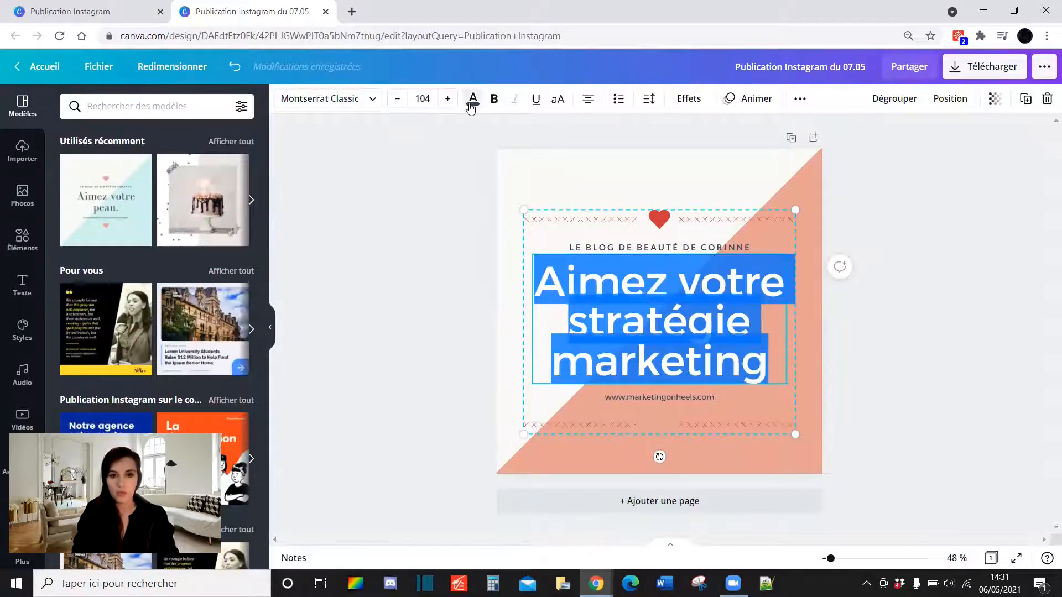
left_click(473, 99)
left_click(414, 280)
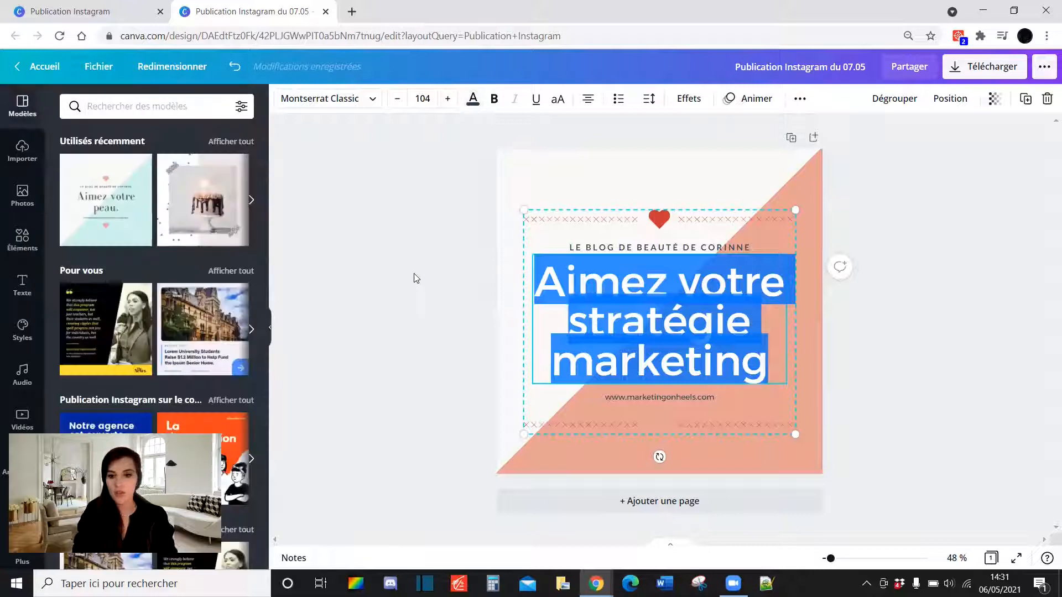
Step: Replace the small line above the headline with "LE BLOG MARKETING ON HEELS" and recolour it in the dark brown document colour
triple_click(693, 247)
type("LE BLOG")
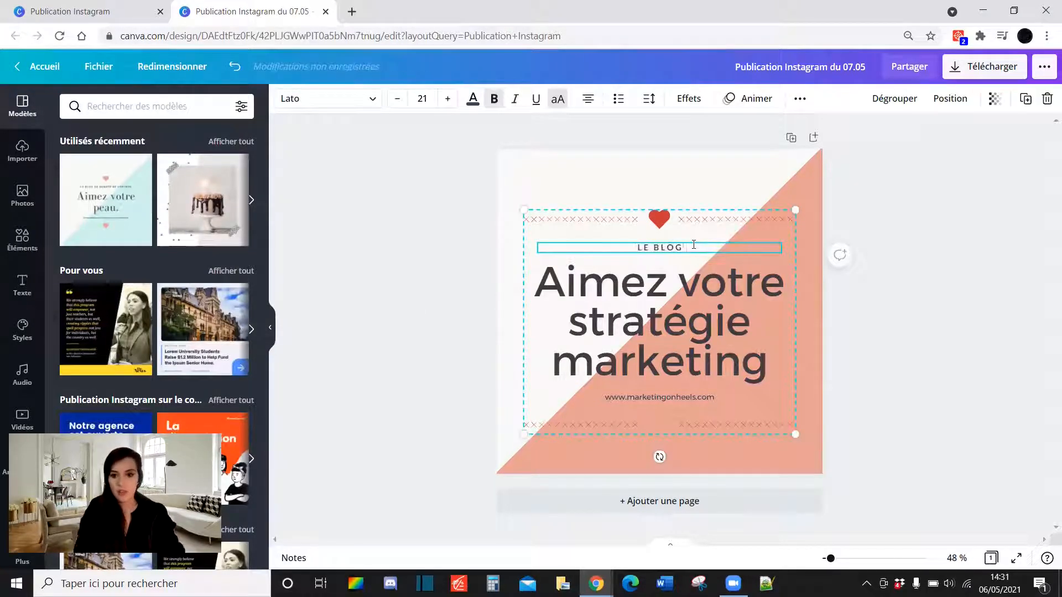
type(" MARKETING ON HEELS")
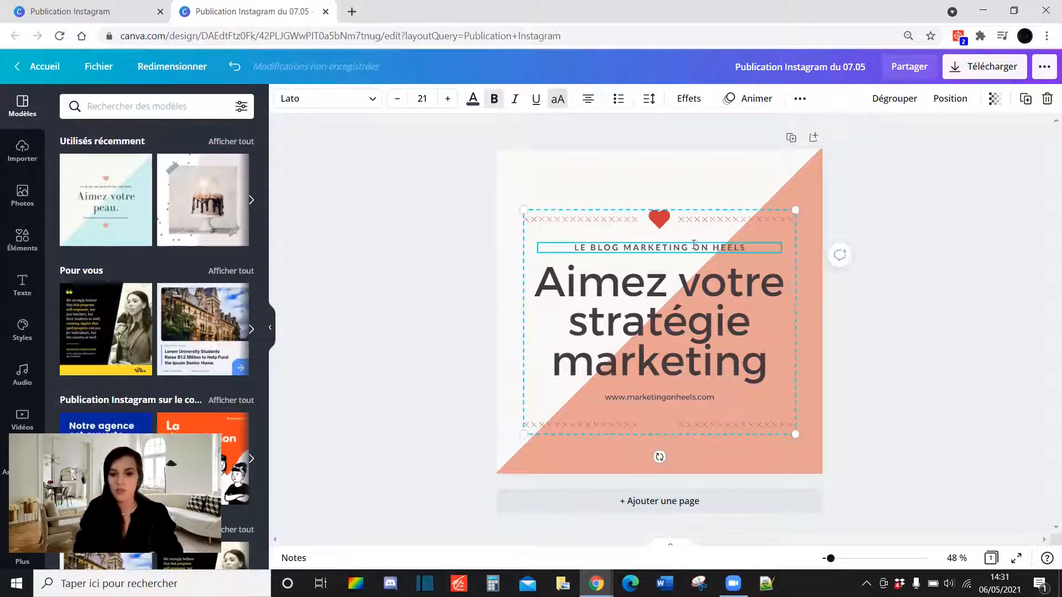
key("ctrl+a")
left_click(472, 99)
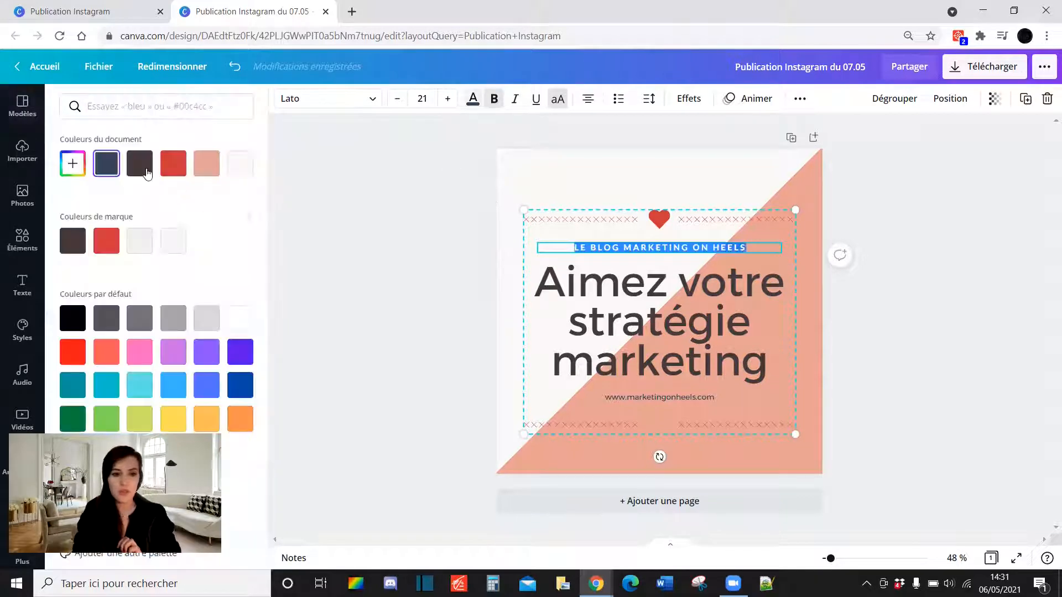
left_click(349, 217)
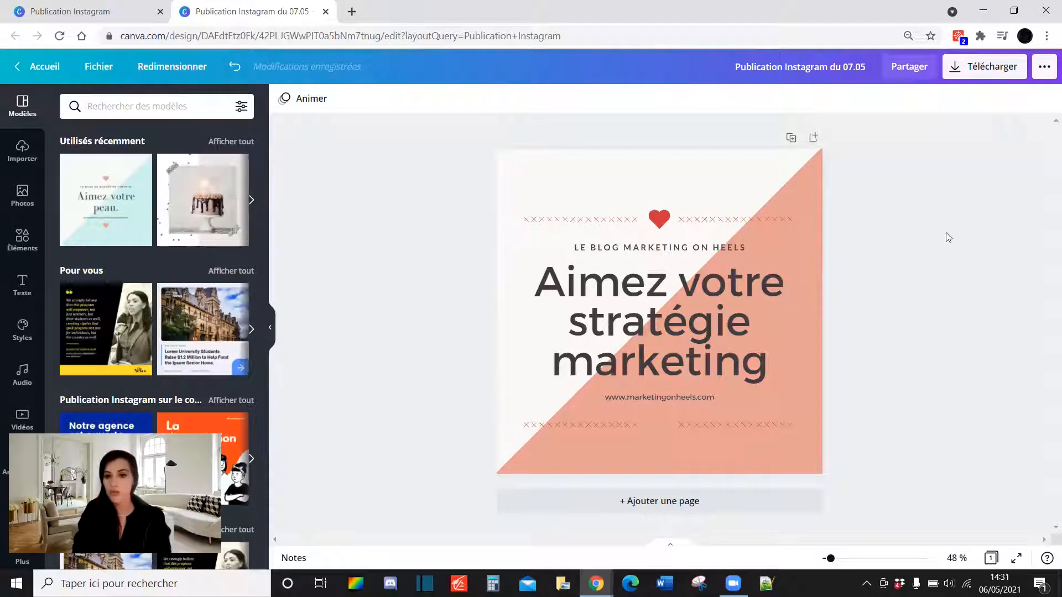
left_click(1043, 70)
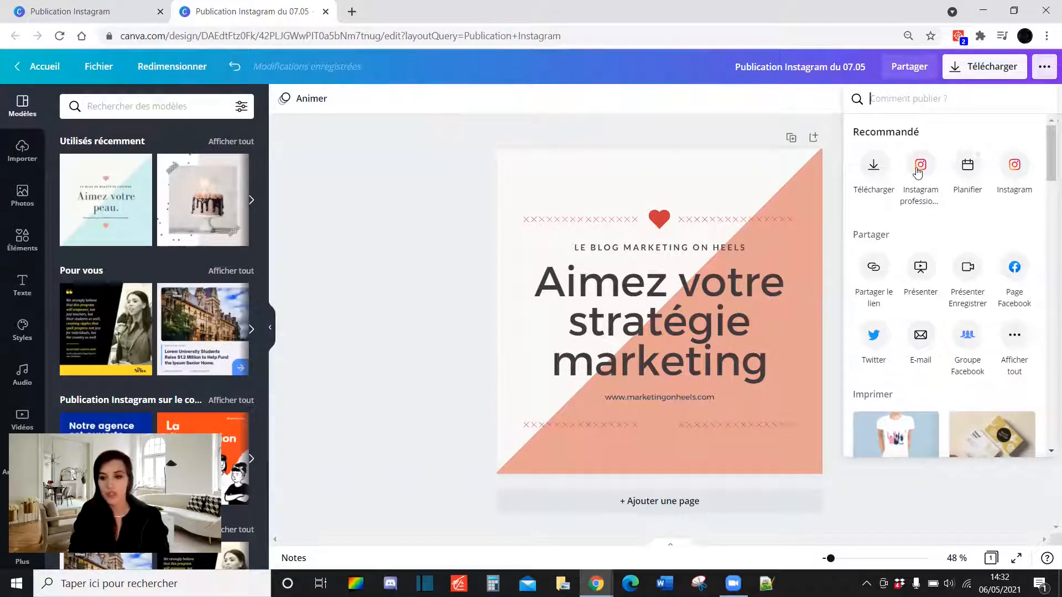
left_click(969, 167)
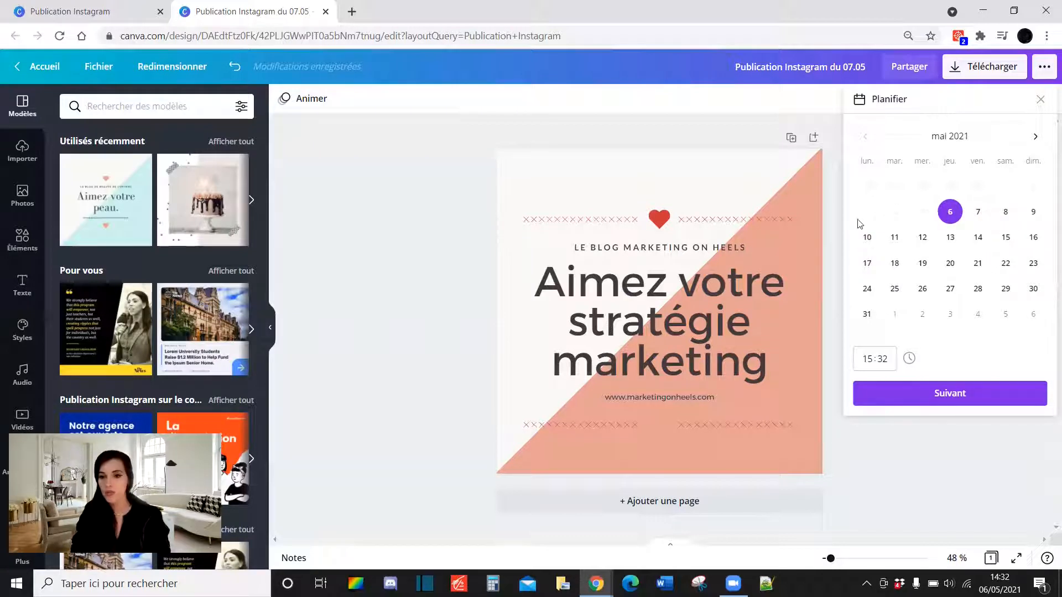
left_click(867, 237)
left_click(877, 352)
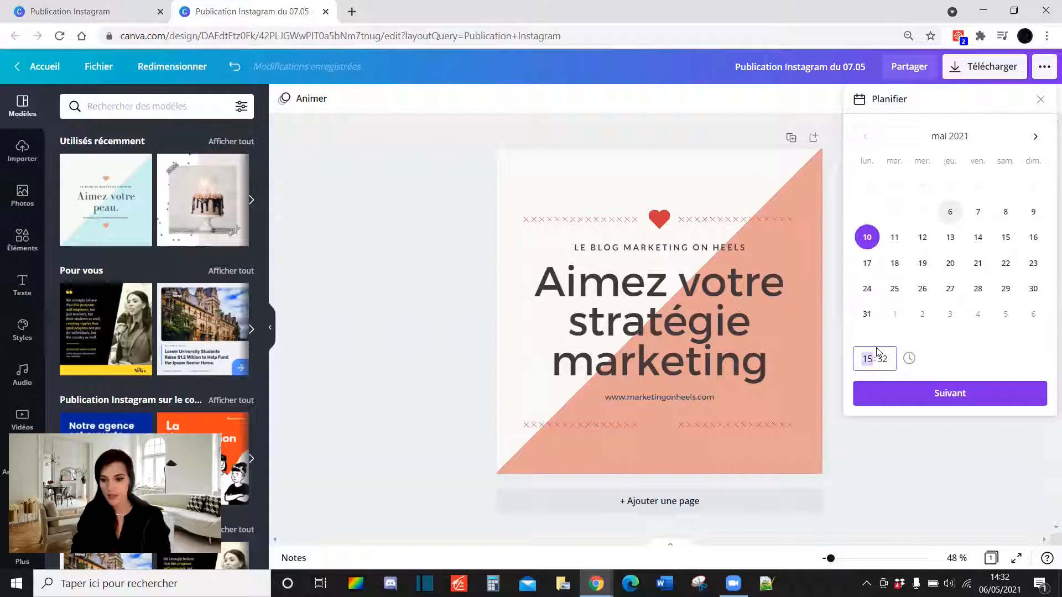
left_click(884, 360)
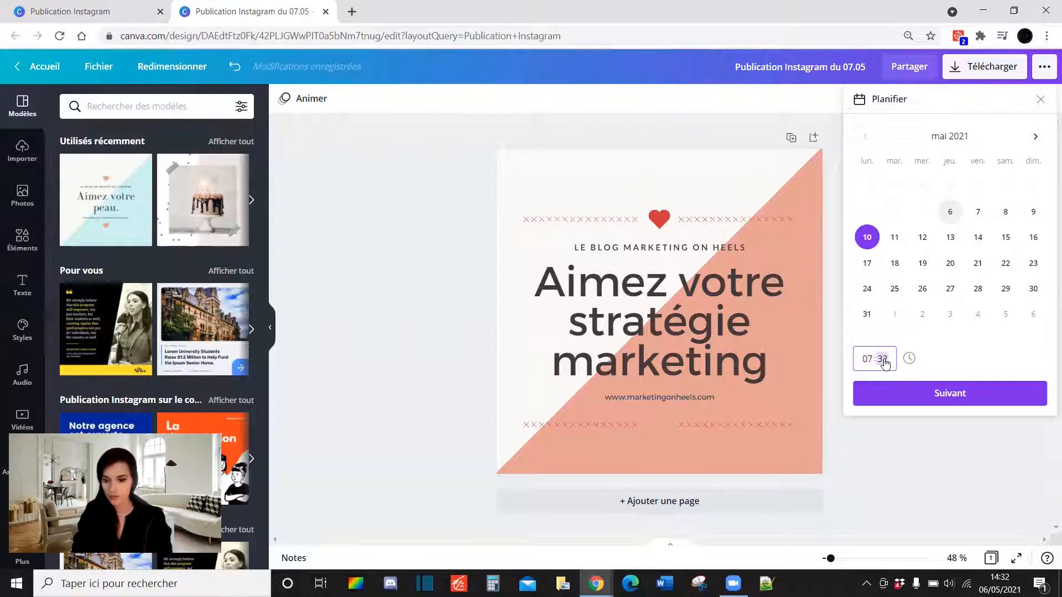
type("30")
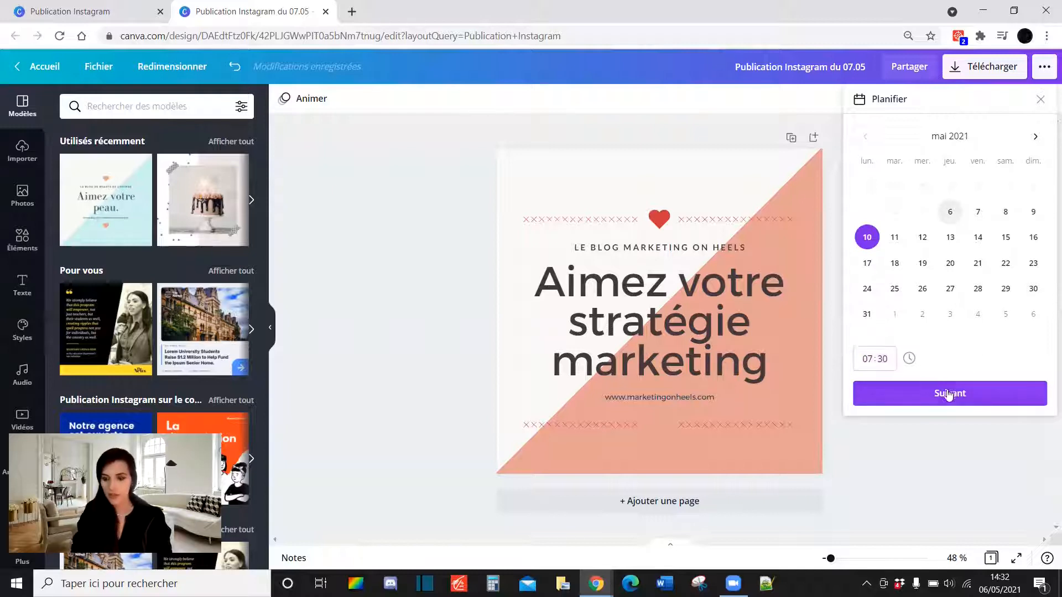
left_click(948, 395)
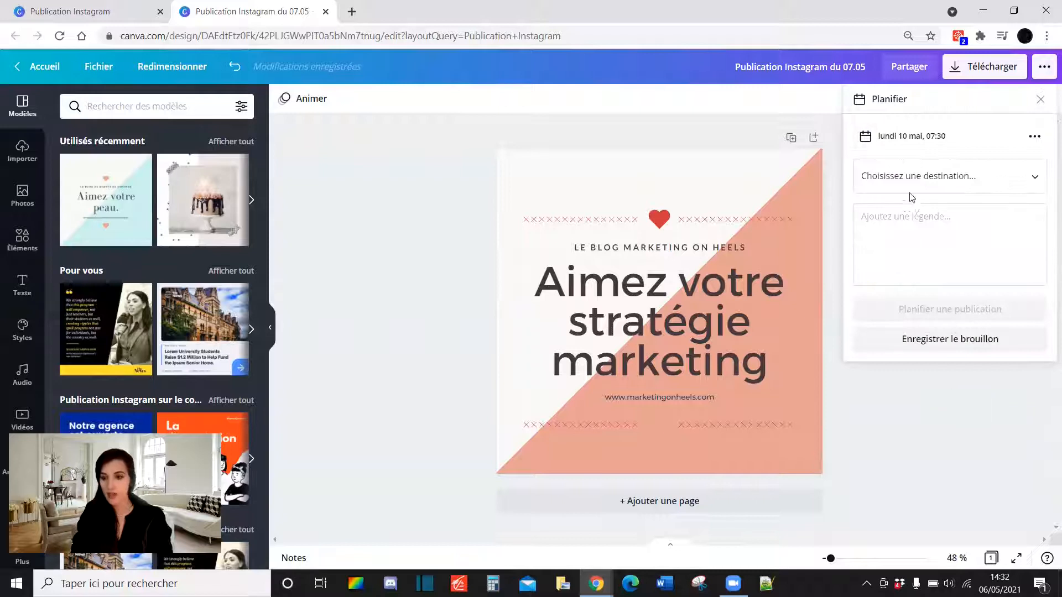
left_click(909, 185)
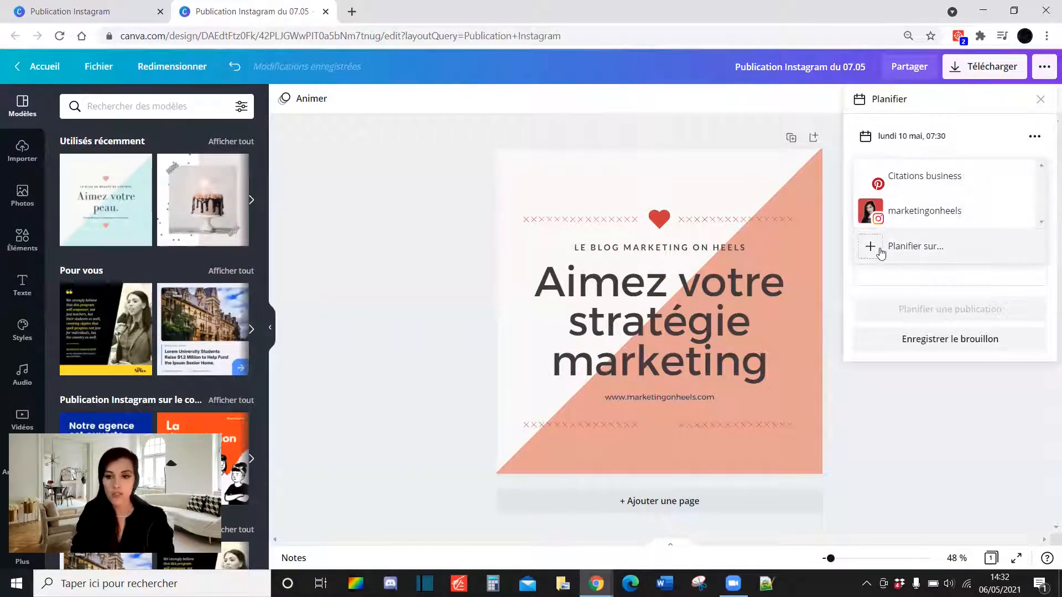
left_click(904, 252)
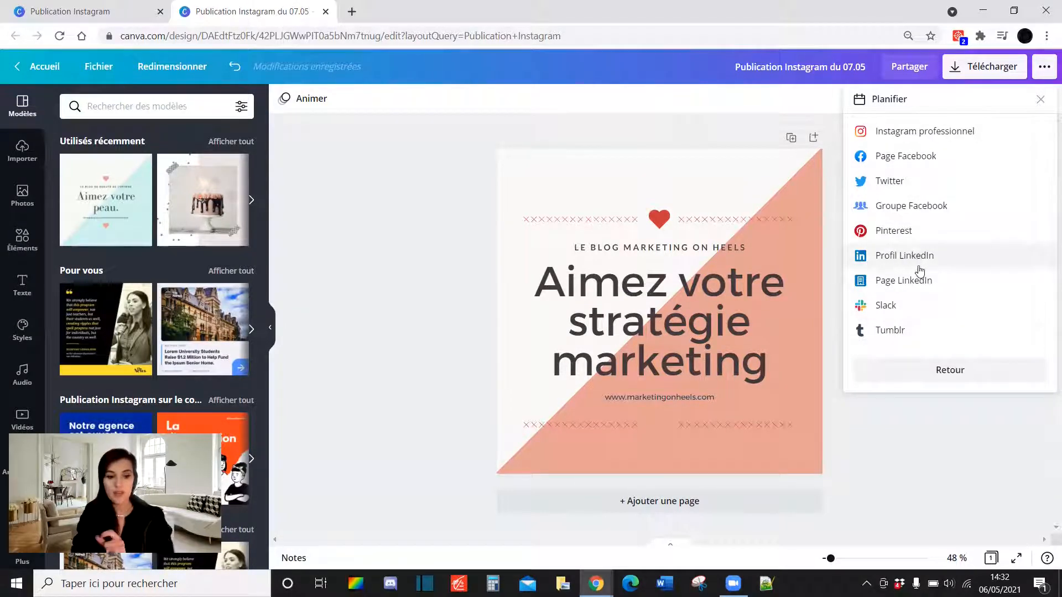
left_click(833, 137)
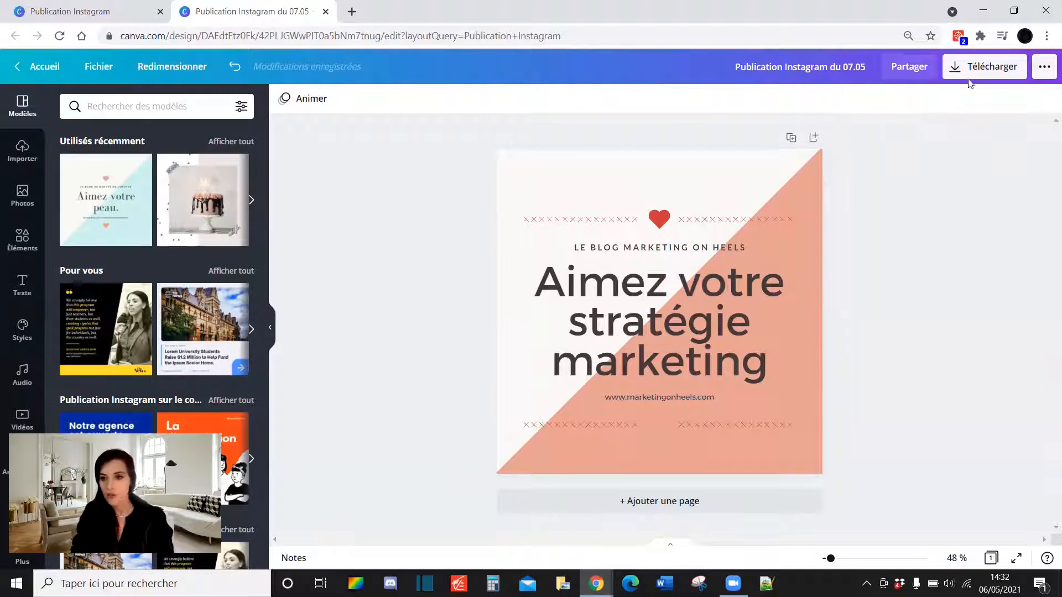
Step: Set the post's schedule to 10 May 2021 at 07:30 and choose the marketingonheels Instagram account as its destination
left_click(1045, 66)
left_click(964, 164)
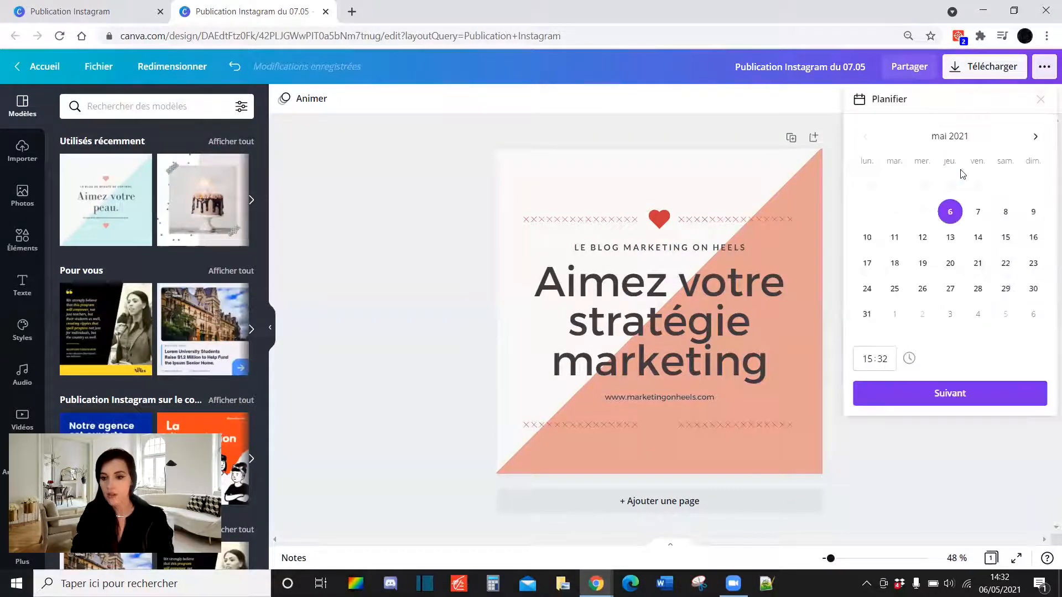
left_click(867, 238)
left_click(869, 365)
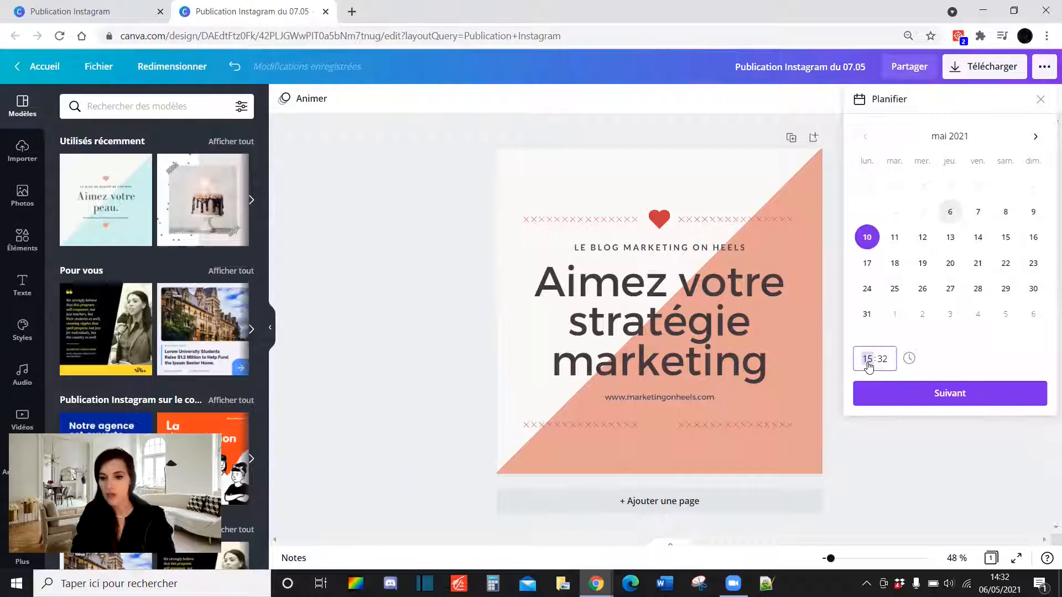
type("07:30")
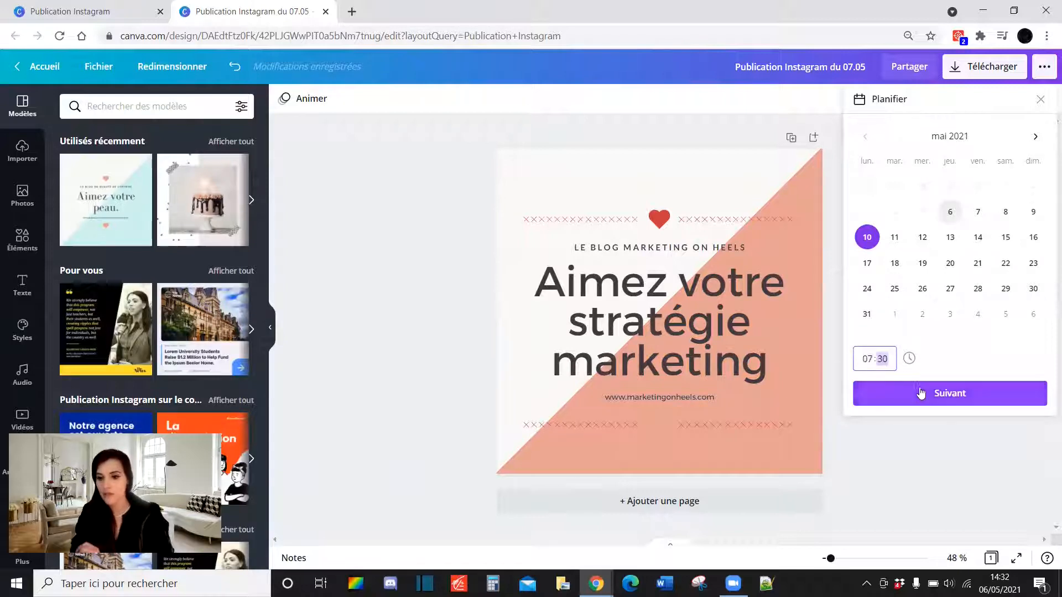
left_click(918, 391)
left_click(931, 178)
left_click(932, 219)
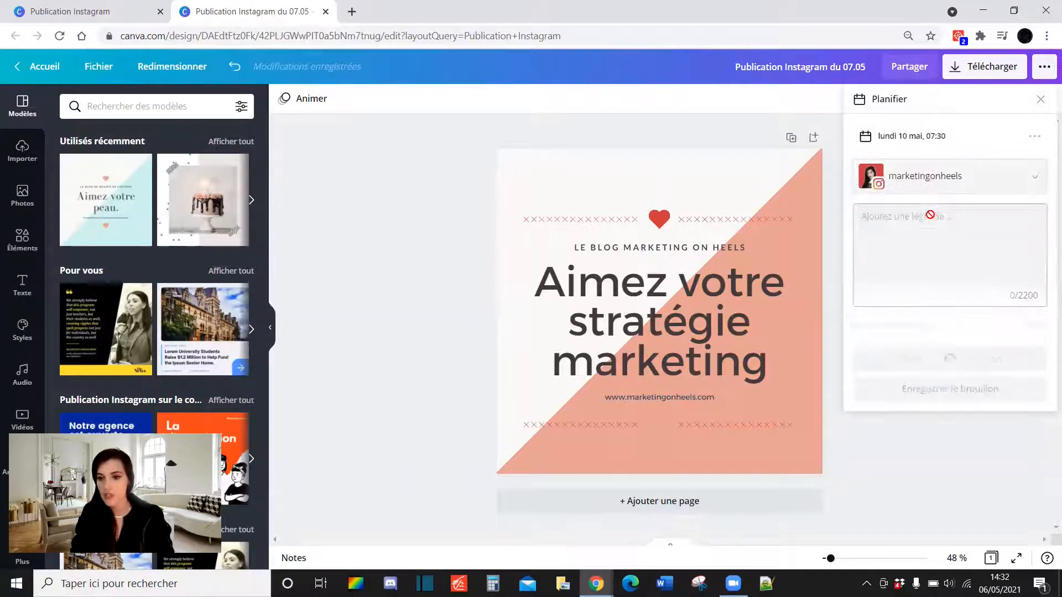
Step: Write the post's caption "Aimez votre stratégie marketing c'est toujours la possibilité de propulser votre business", followed by a blank line
left_click(919, 239)
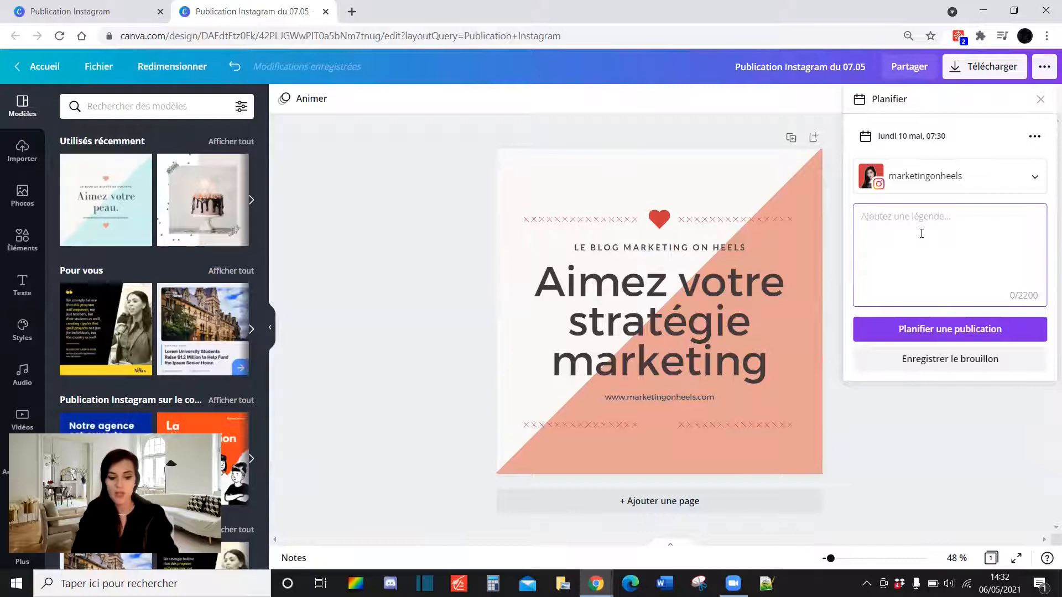
type("Aimez votre stratégie marketi")
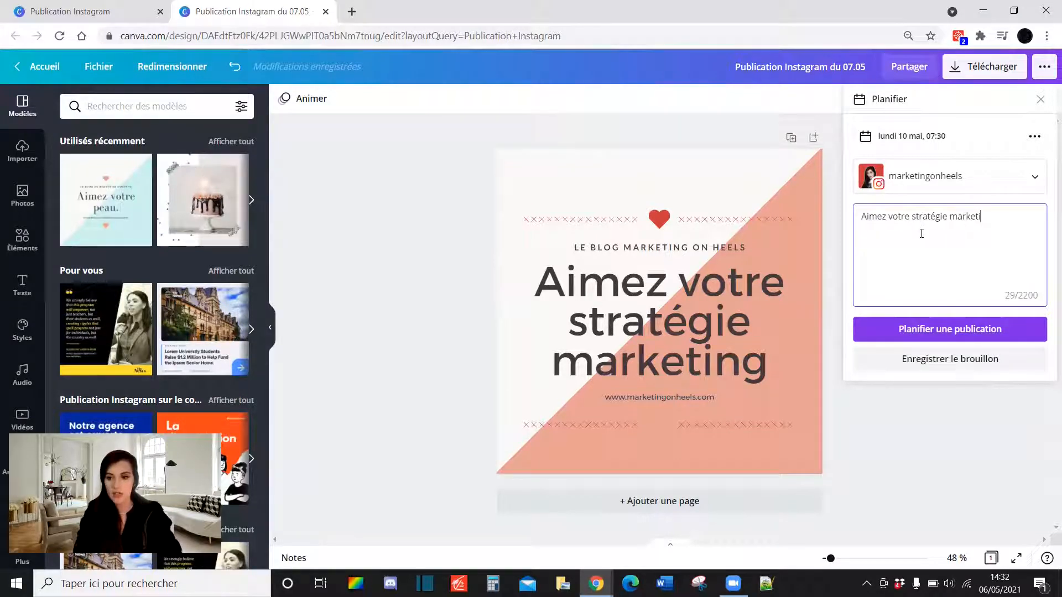
type("ng c'est toujours la possibilité de propulser votre business")
key("Return")
key("Return")
Step: Add the hashtags "#business #entrepreneuriat #marketing" below the caption and schedule the publication
type("#b")
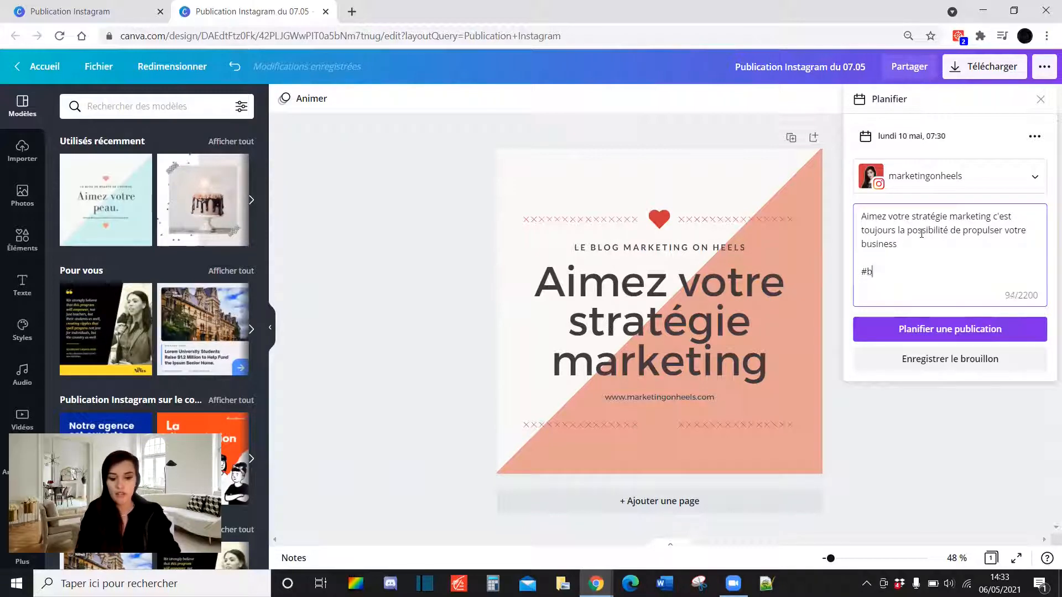
type("#entreprnee")
key("BackSpace")
key("BackSpace")
key("BackSpace")
type("eneuriat #marketing")
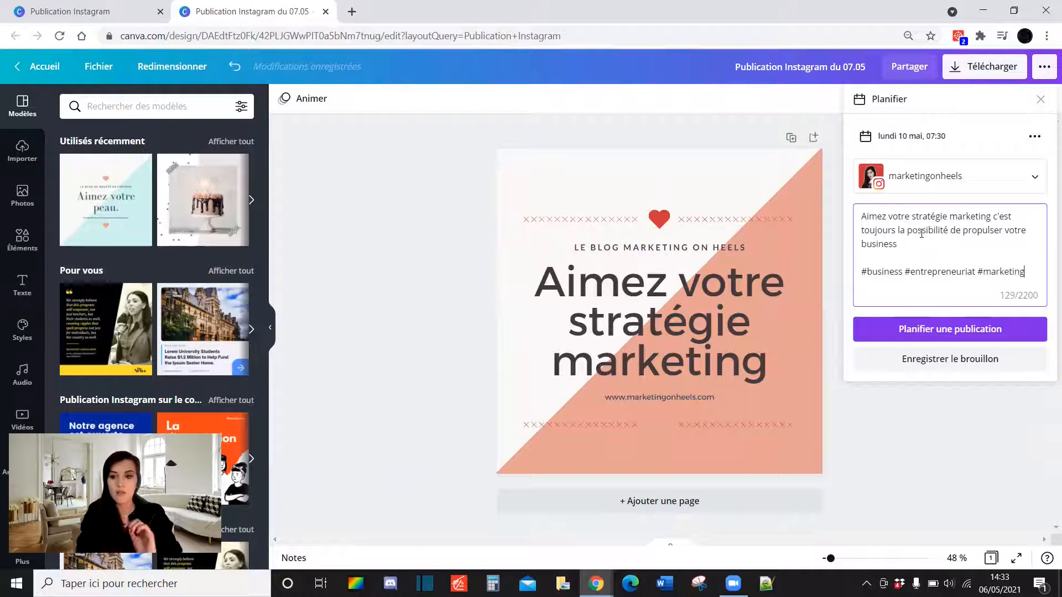
left_click(932, 334)
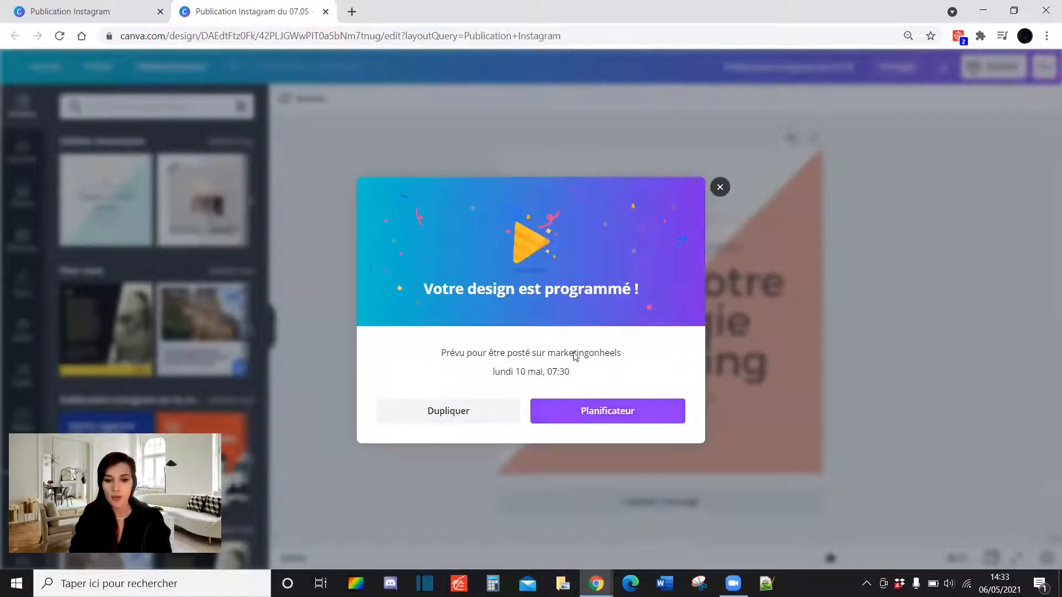
Step: Open the content planner, close the scheduled post's details and examine the posts in the May 2021 calendar
left_click(605, 415)
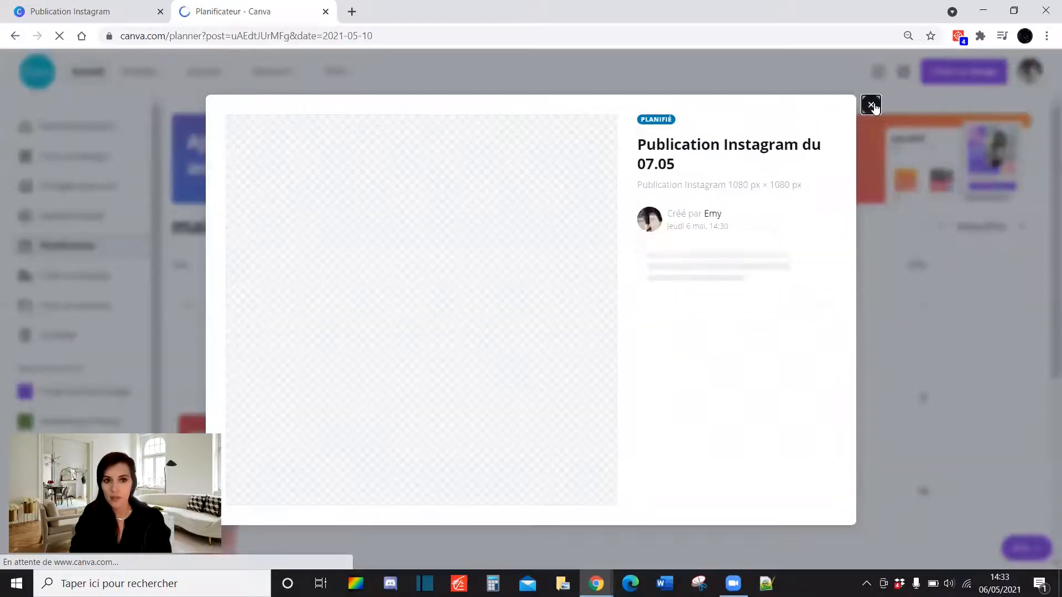
left_click(875, 138)
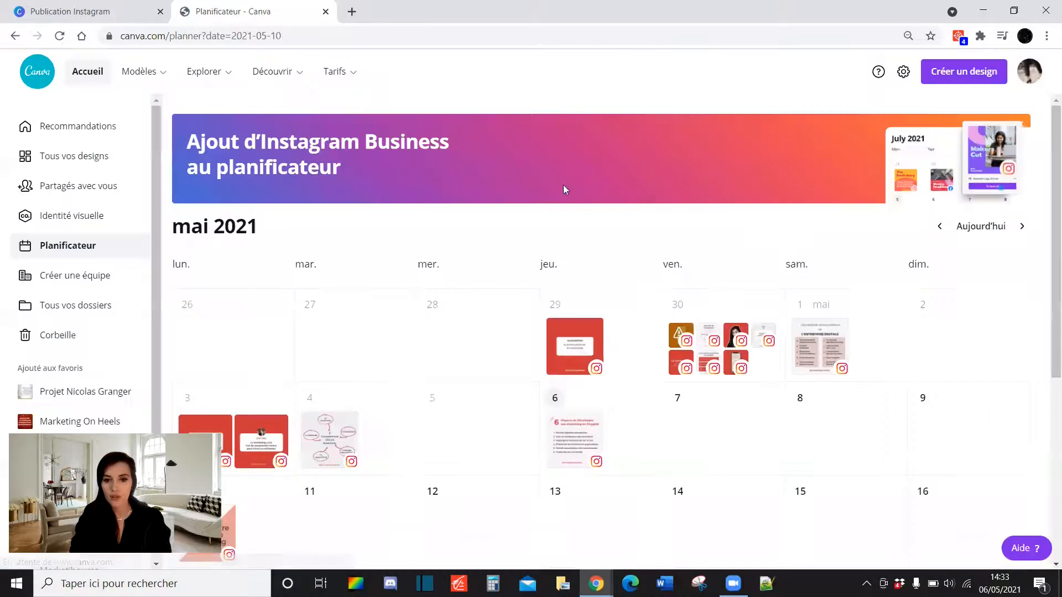
scroll(499, 290, "down", 2)
scroll(500, 290, "down", 2)
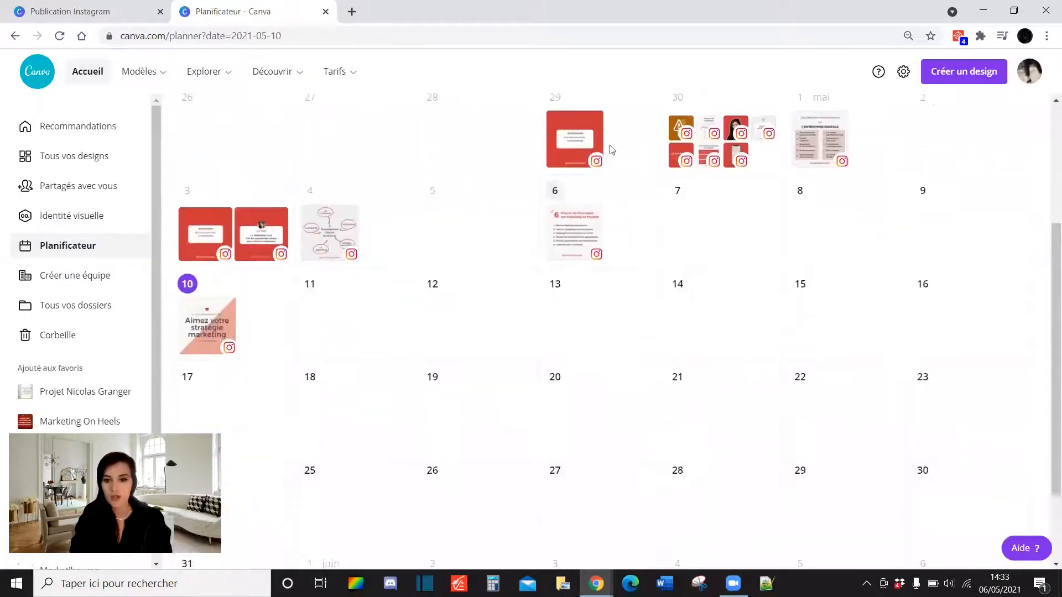
scroll(179, 363, "down", 1)
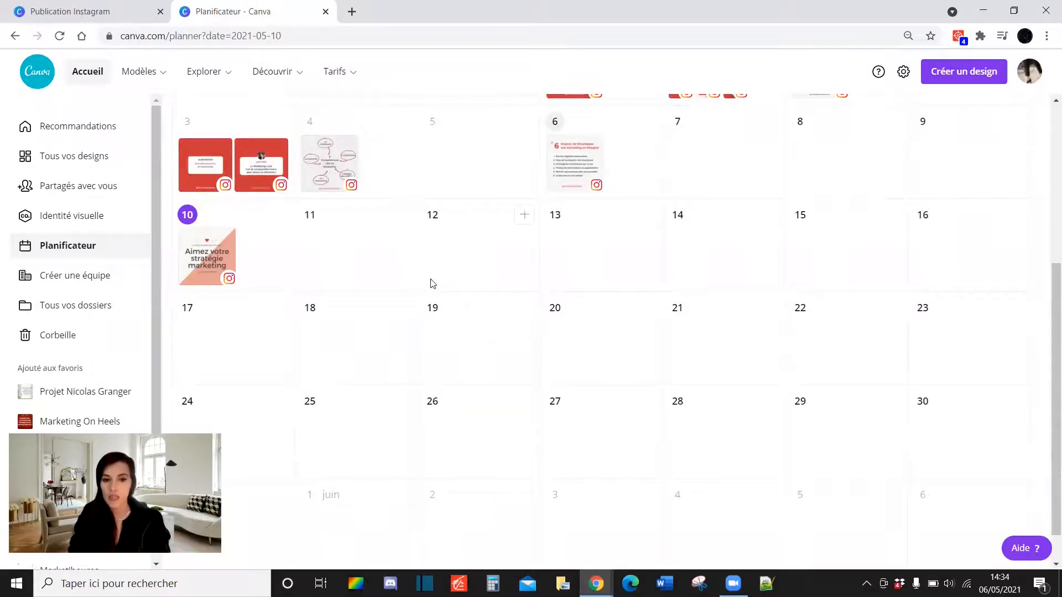
scroll(365, 296, "up", 5)
scroll(365, 299, "down", 2)
scroll(365, 300, "down", 3)
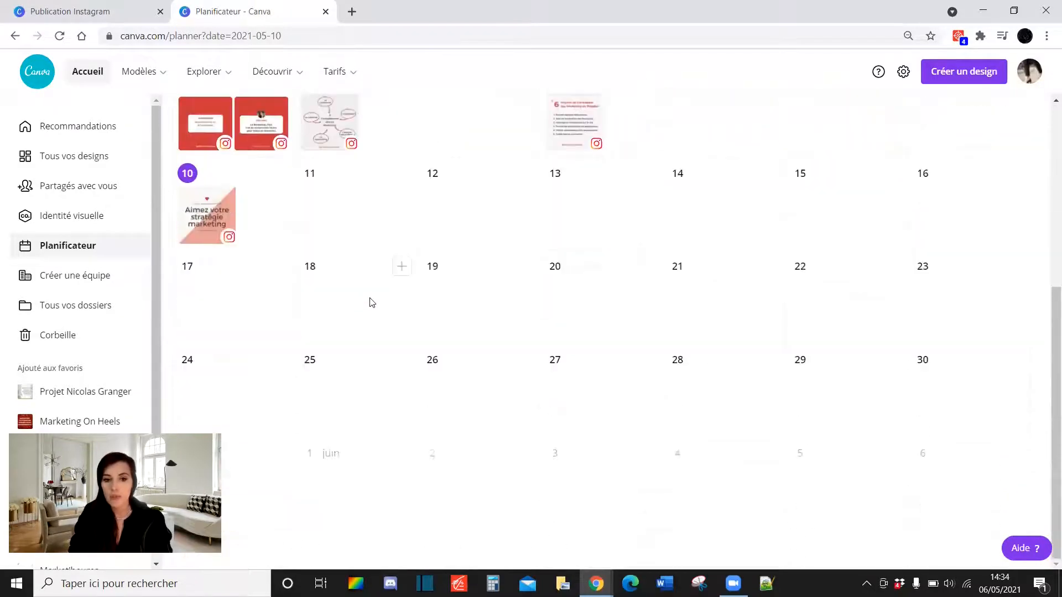